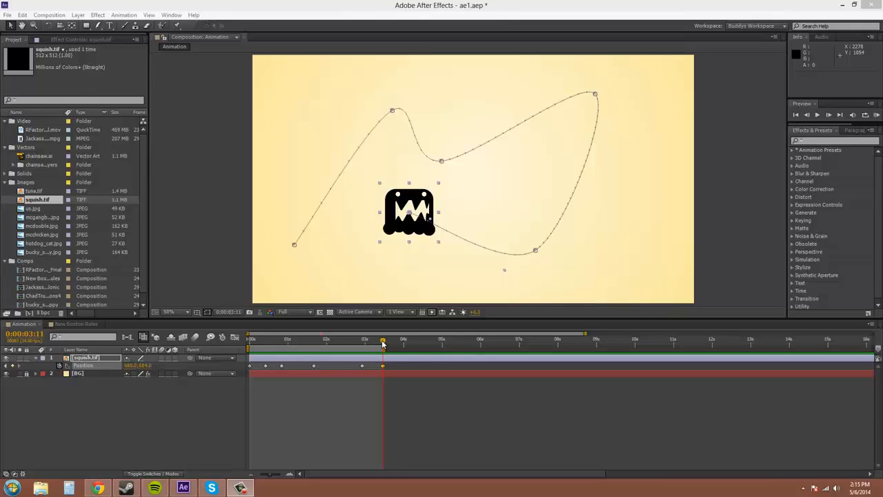
- Scrub through the squish.tif layer's position animation and play a RAM preview from the start
left_click_drag(382, 343, 232, 355)
left_click(151, 398)
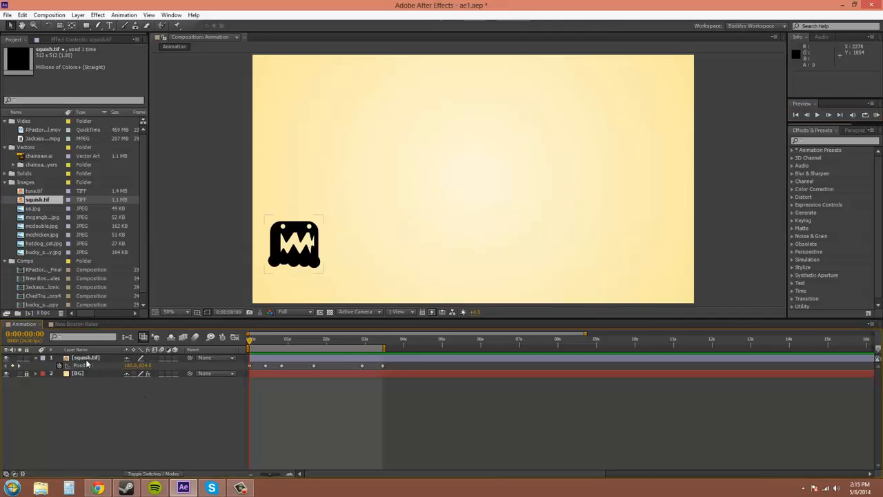
left_click(113, 357)
left_click_drag(250, 345, 339, 352)
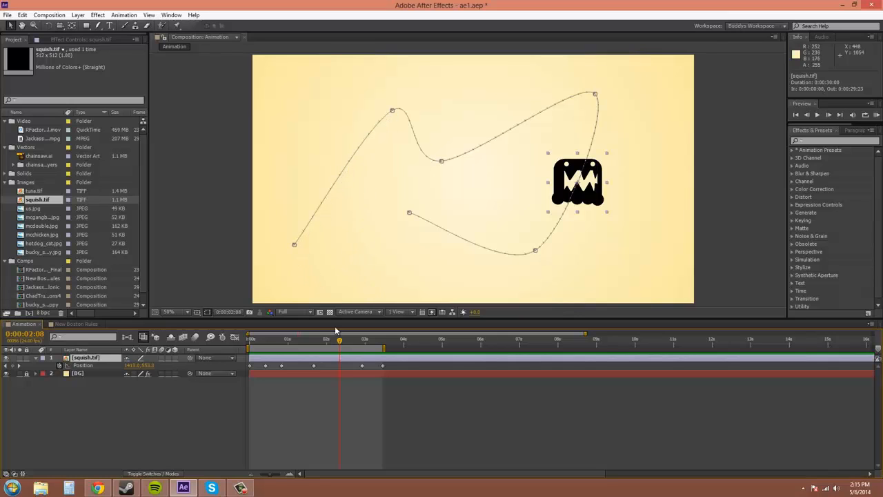
left_click_drag(340, 344, 250, 343)
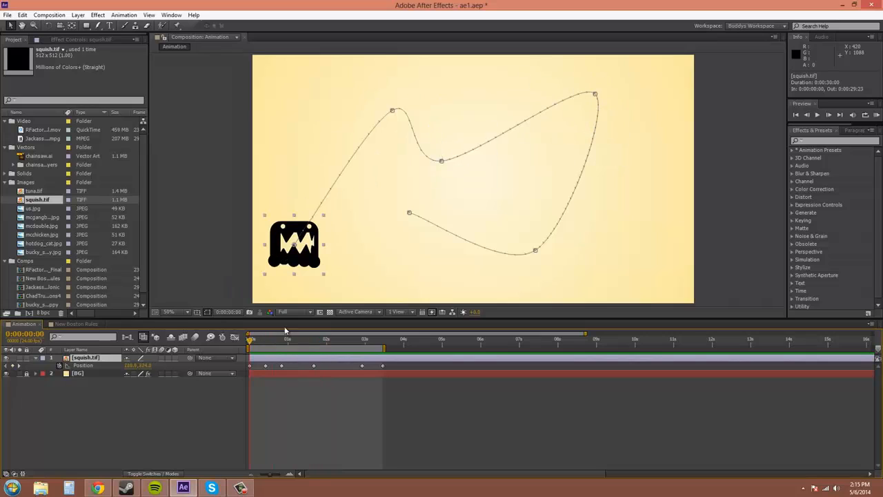
left_click(875, 115)
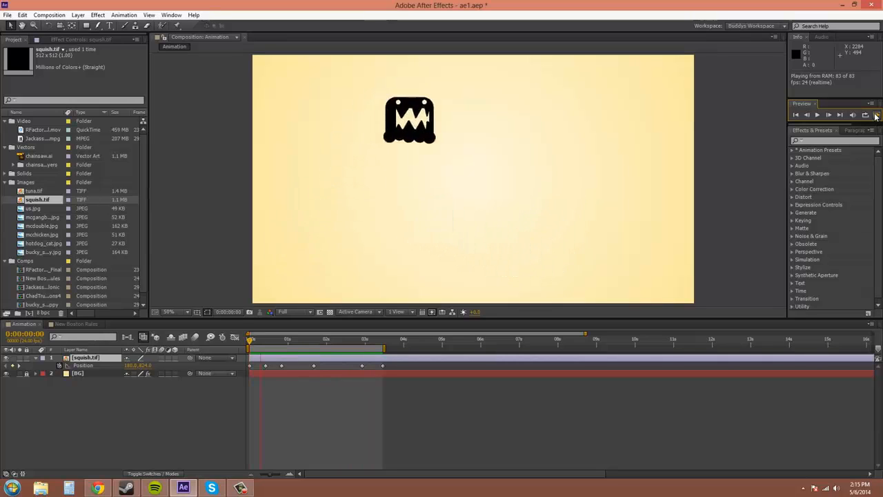
left_click(877, 116)
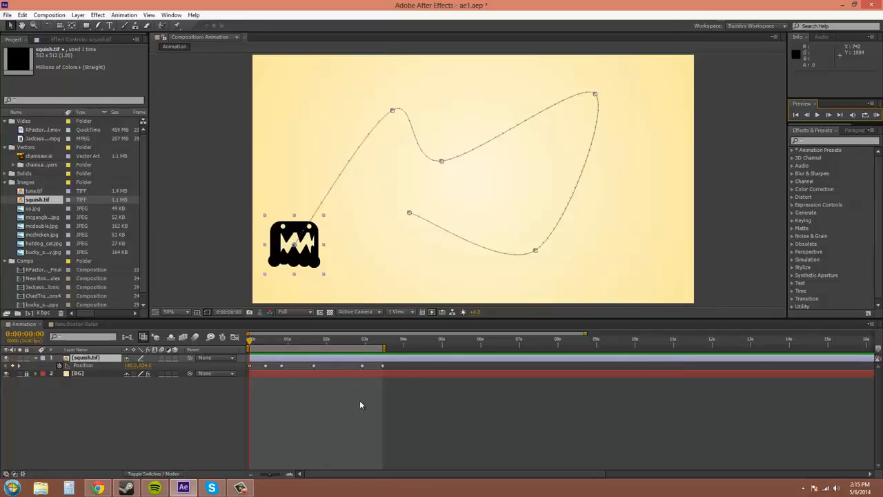
- Show the squish.tif Position property in the Graph Editor as an editable speed graph, with the reference graph hidden
left_click(235, 338)
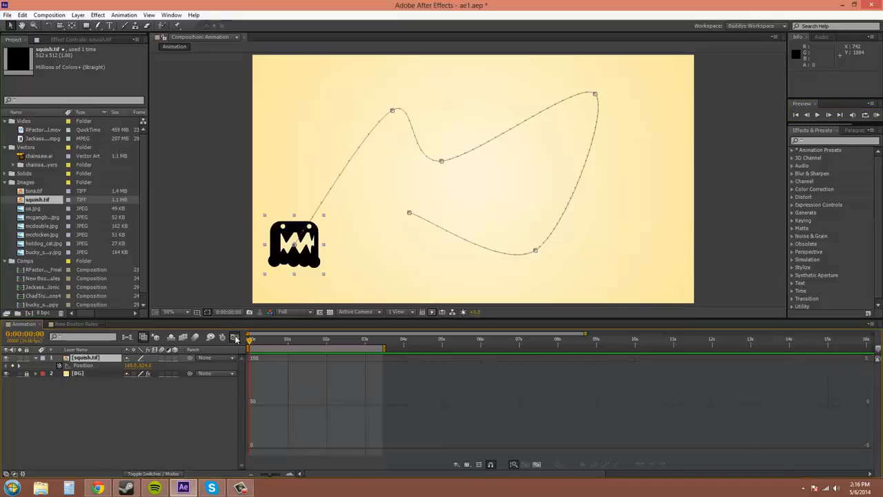
left_click(81, 365)
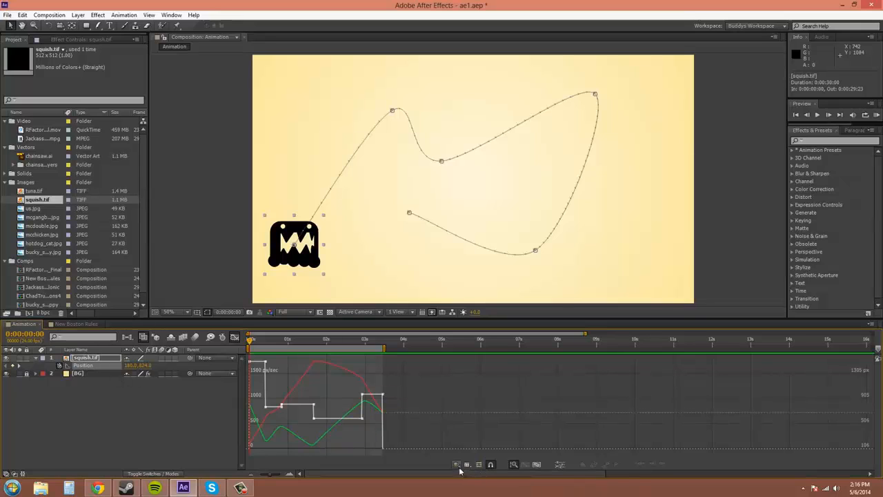
left_click(456, 463)
left_click(501, 386)
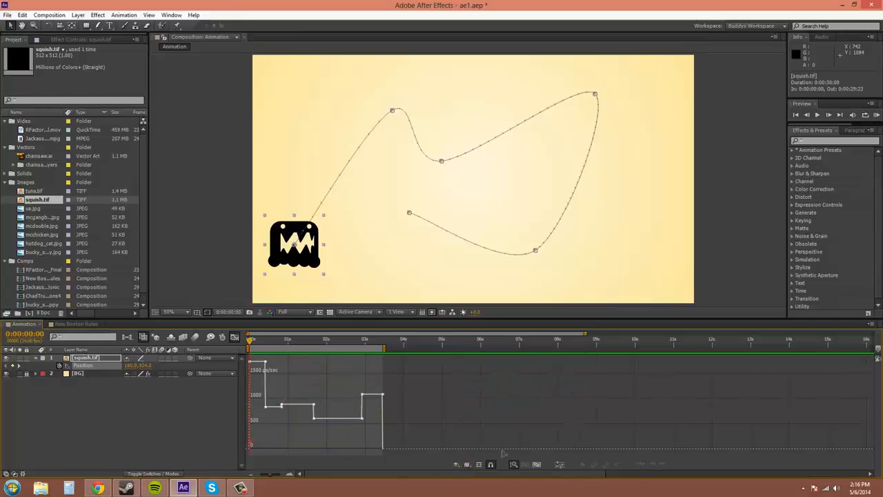
left_click(468, 464)
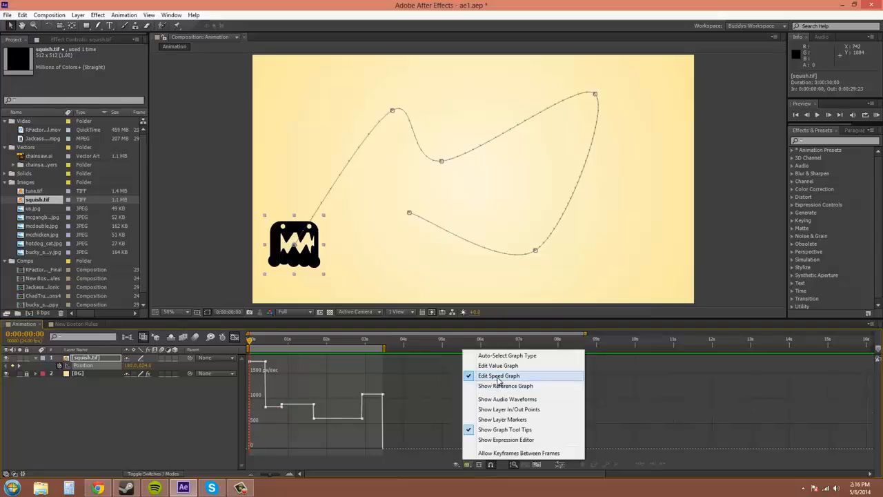
left_click(413, 442)
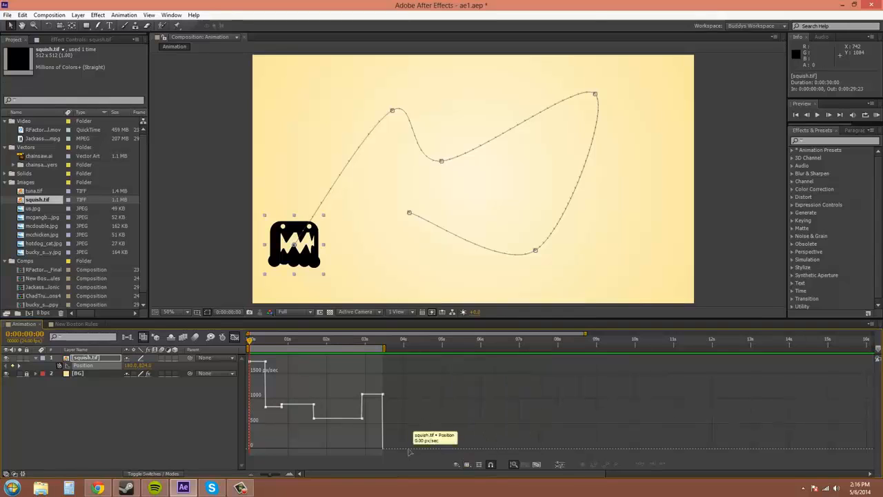
- Set the squish.tif Position keyframes to Rove Across Time and RAM-preview the motion
left_click_drag(398, 378, 250, 443)
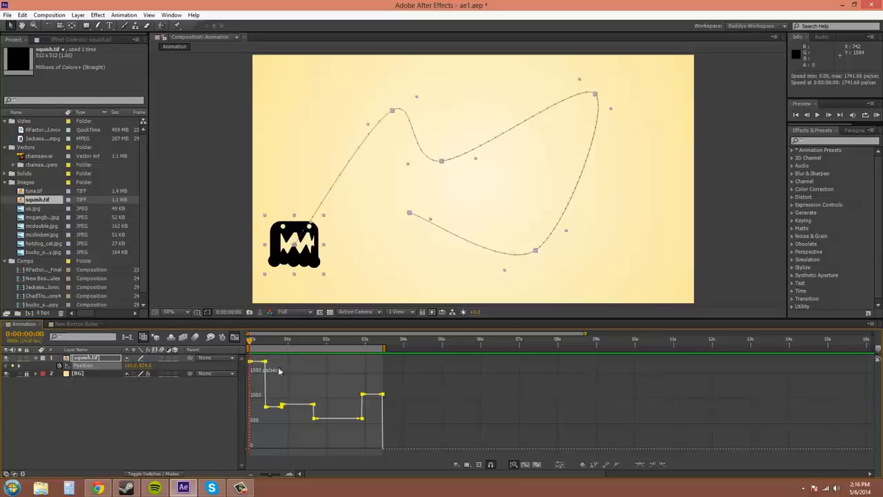
right_click(360, 418)
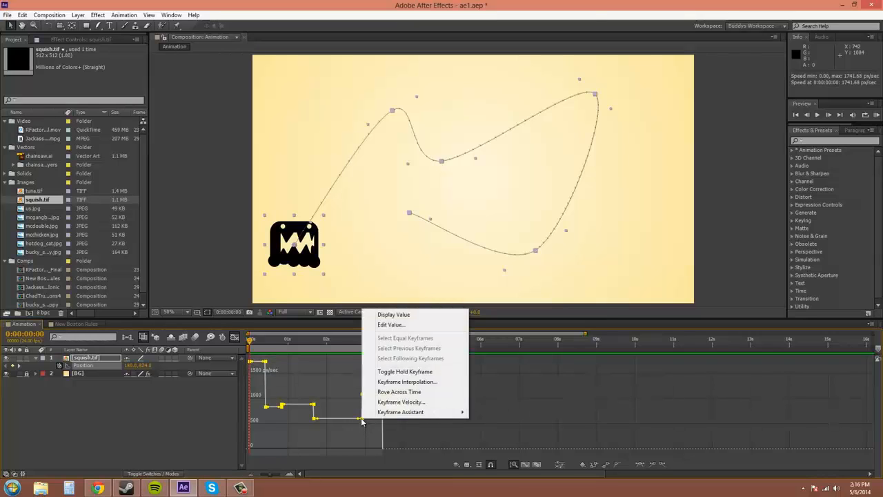
left_click(398, 392)
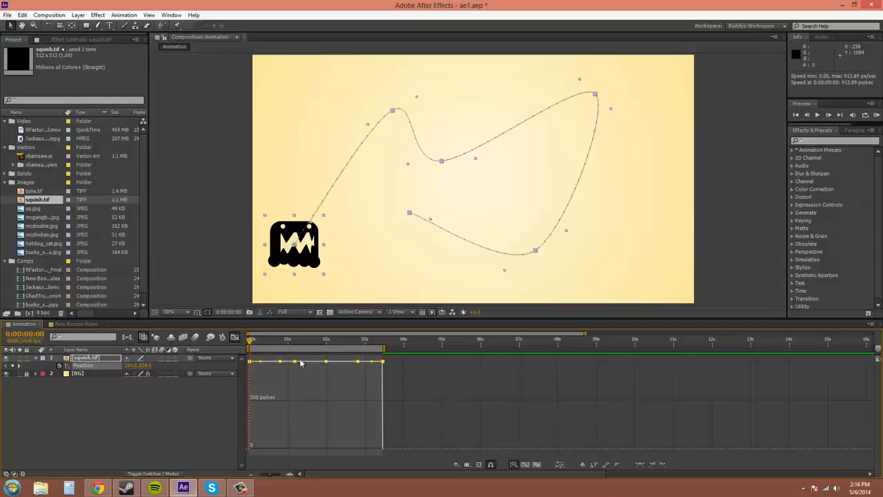
left_click(877, 115)
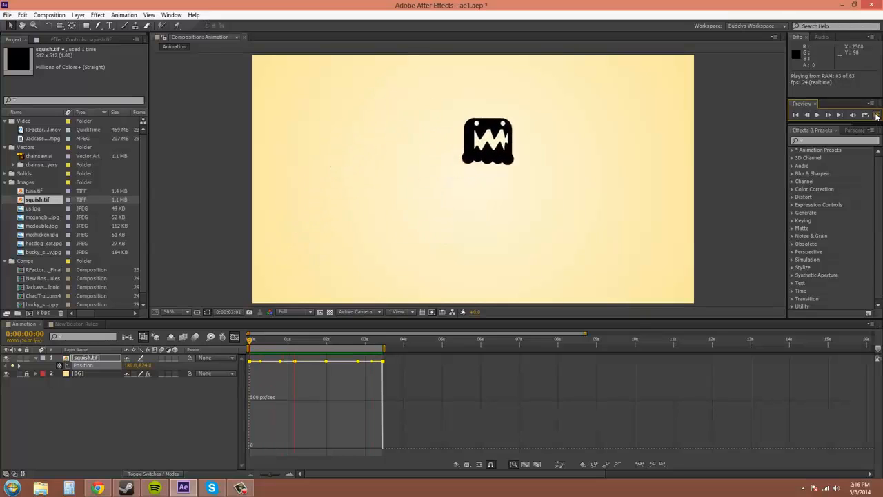
left_click(877, 116)
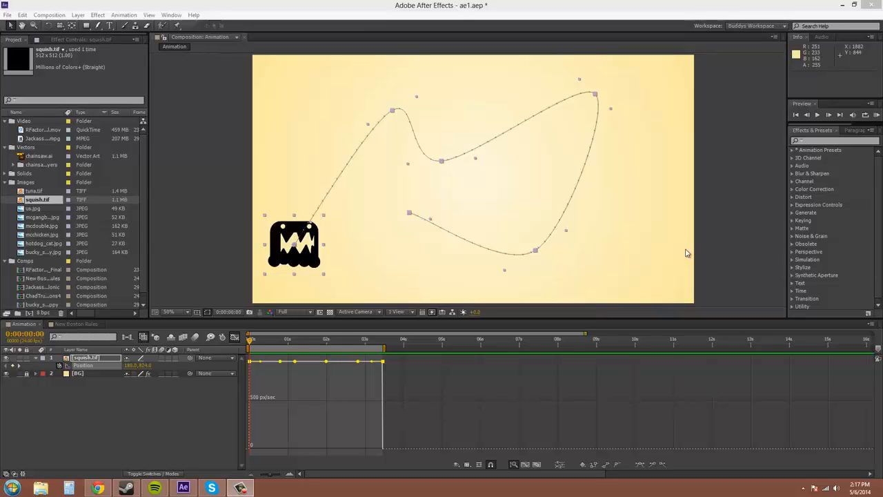
left_click(280, 361)
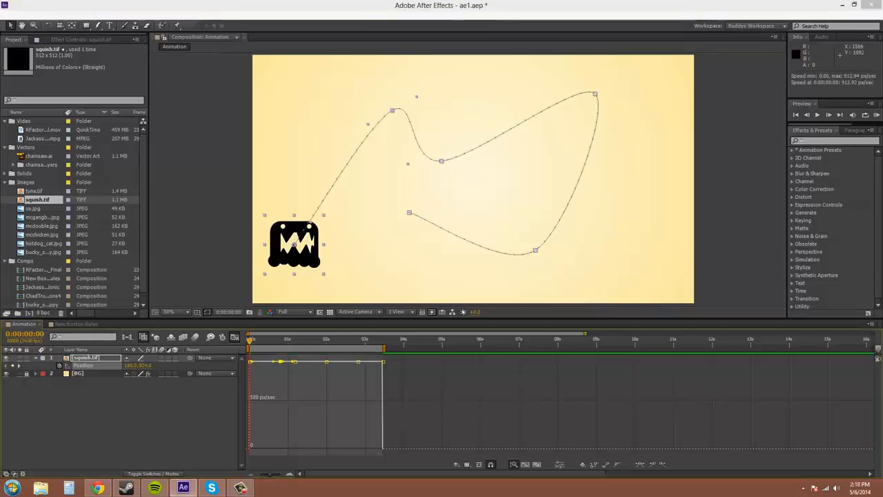
left_click(293, 401)
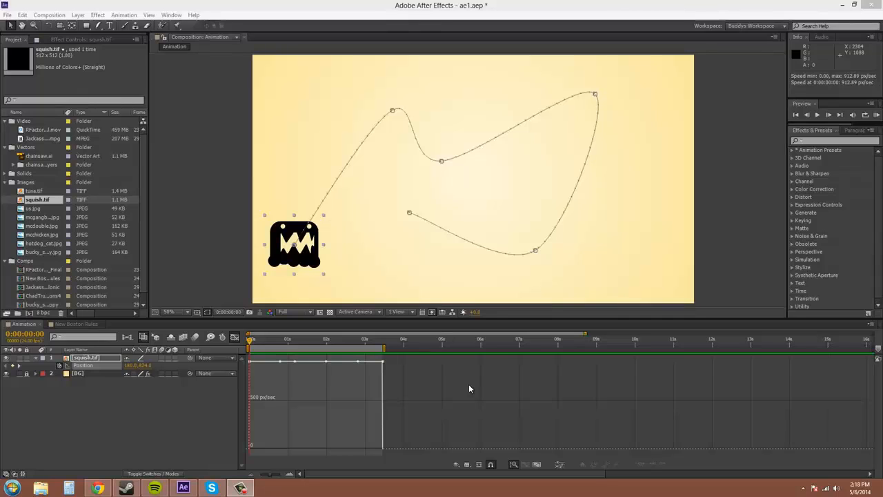
left_click_drag(467, 384, 243, 361)
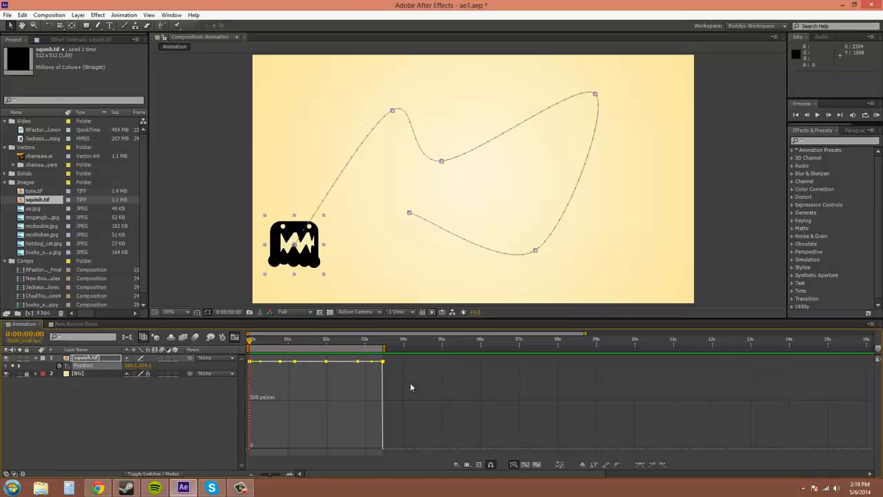
left_click_drag(410, 382, 248, 361)
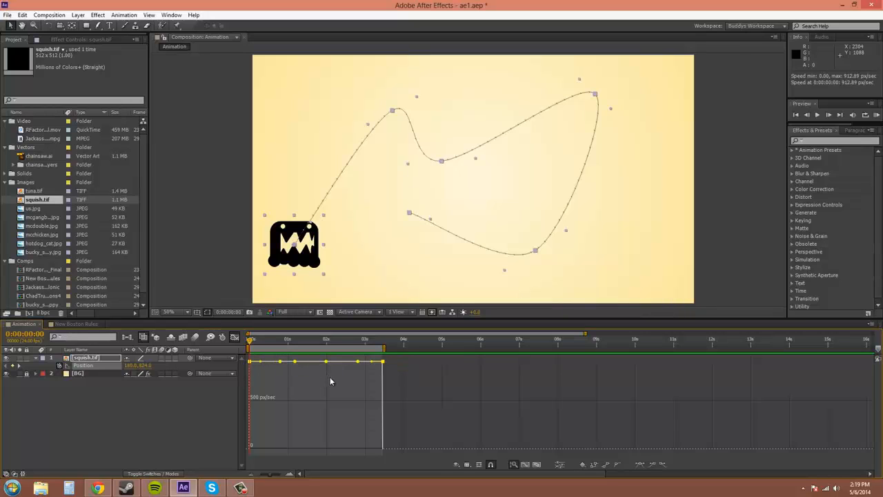
- Try turning off Rove Across Time for two middle Position keyframes and lowering their speed, and undo both changes
left_click_drag(331, 377, 289, 361)
right_click(327, 361)
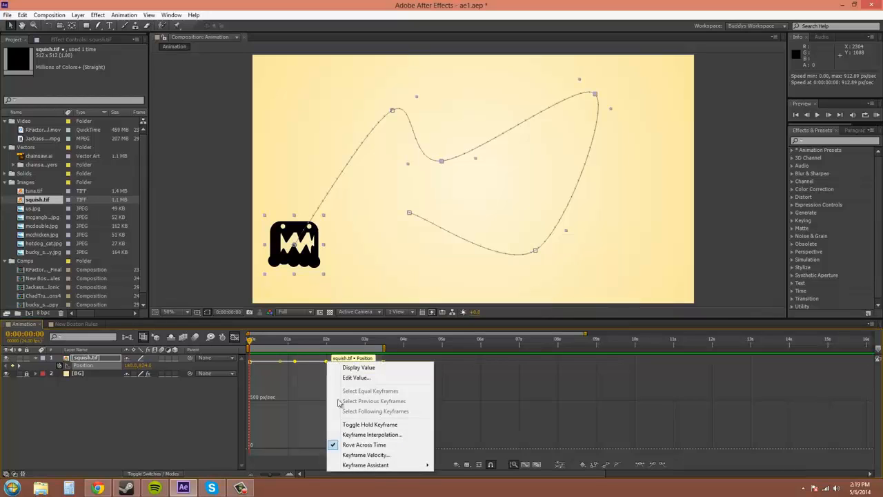
left_click(370, 447)
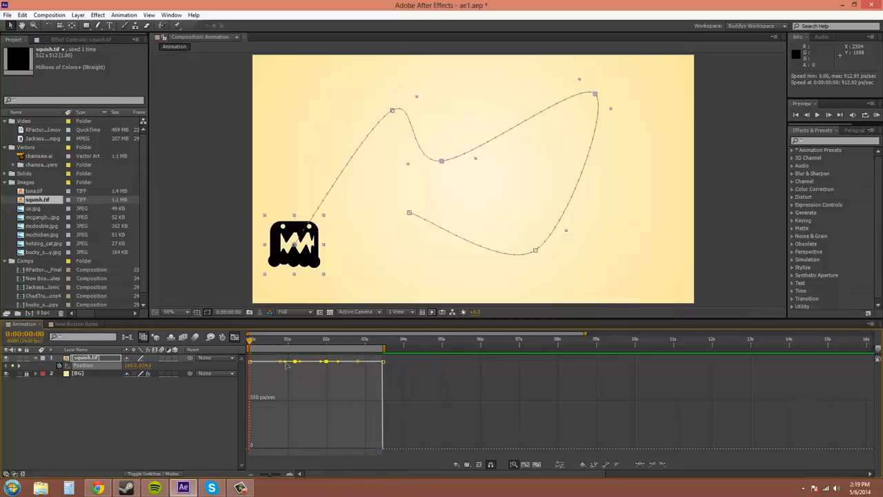
left_click_drag(295, 361, 295, 379)
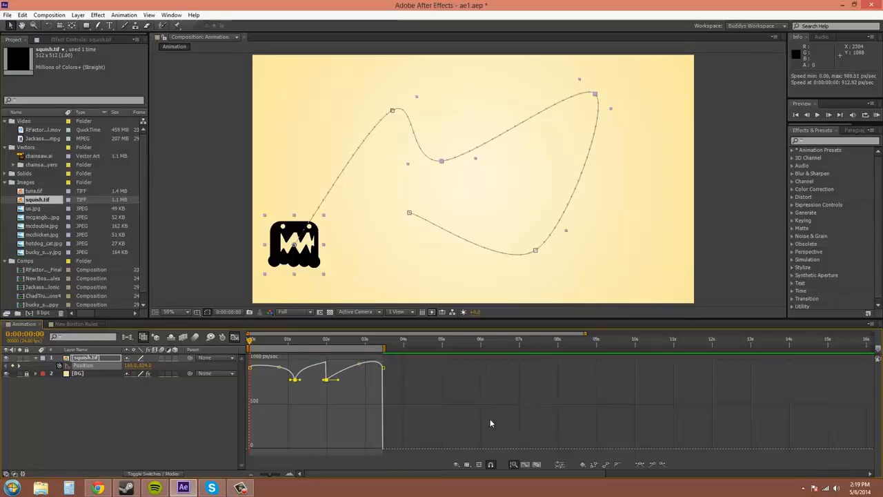
key("ctrl+z")
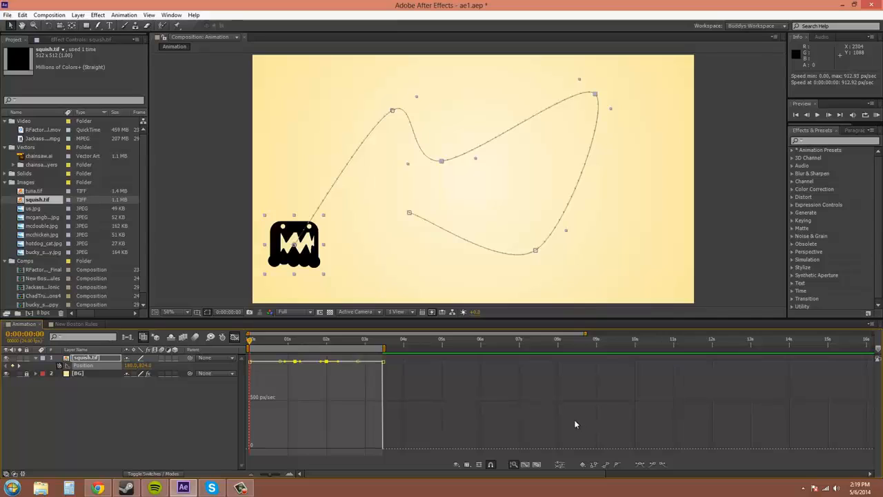
key("ctrl+z")
left_click(466, 401)
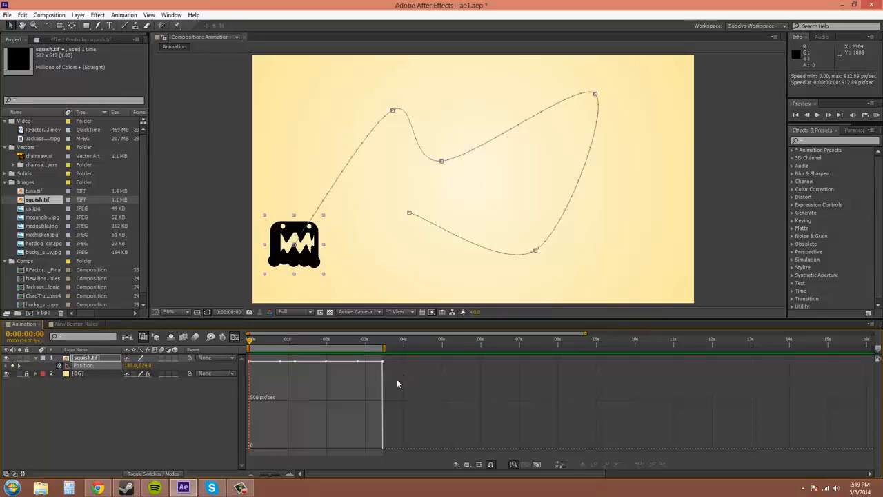
- Apply Easy Ease to the last and first Position keyframes of squish.tif in the speed graph
left_click_drag(410, 394, 243, 394)
right_click(327, 361)
left_click_drag(389, 376, 373, 357)
left_click(640, 464)
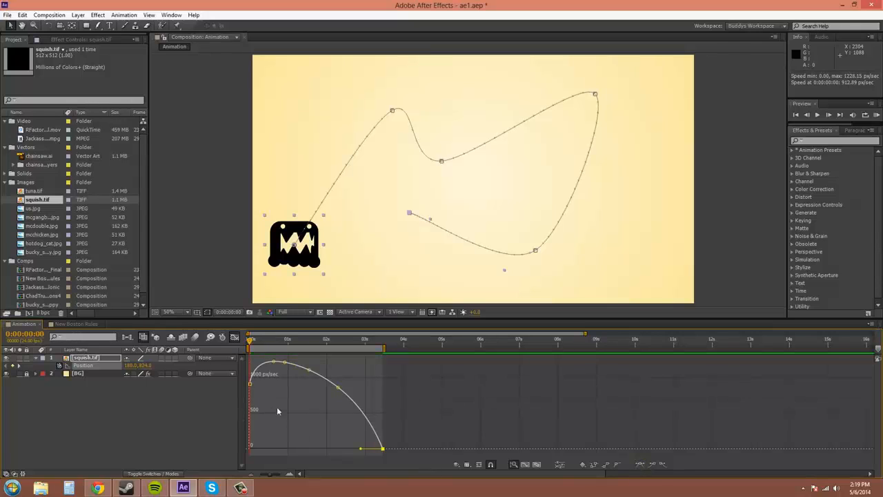
left_click_drag(278, 409, 240, 374)
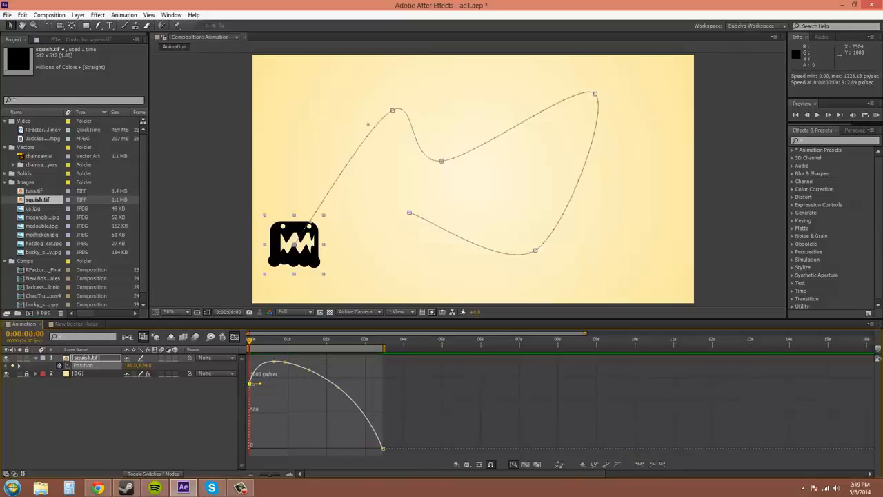
left_click(640, 464)
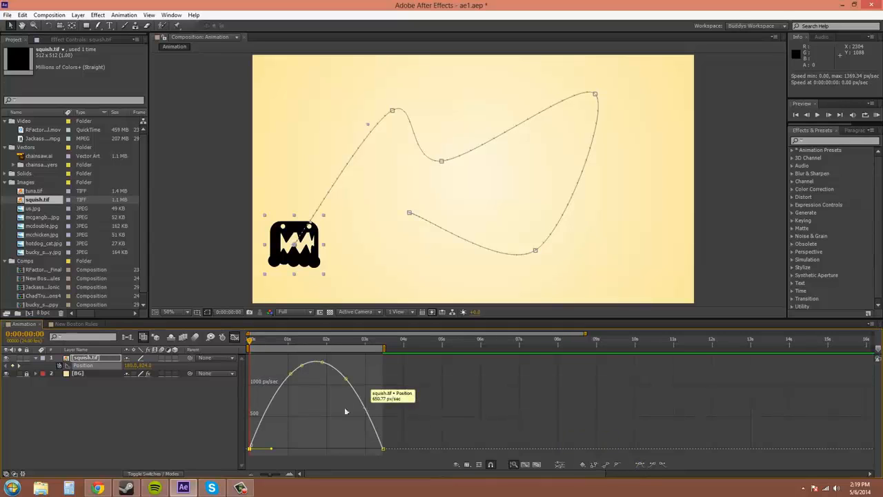
- RAM-preview the eased squish.tif motion and scrub from the start to the last keyframe at 0:00:03:11
left_click(876, 115)
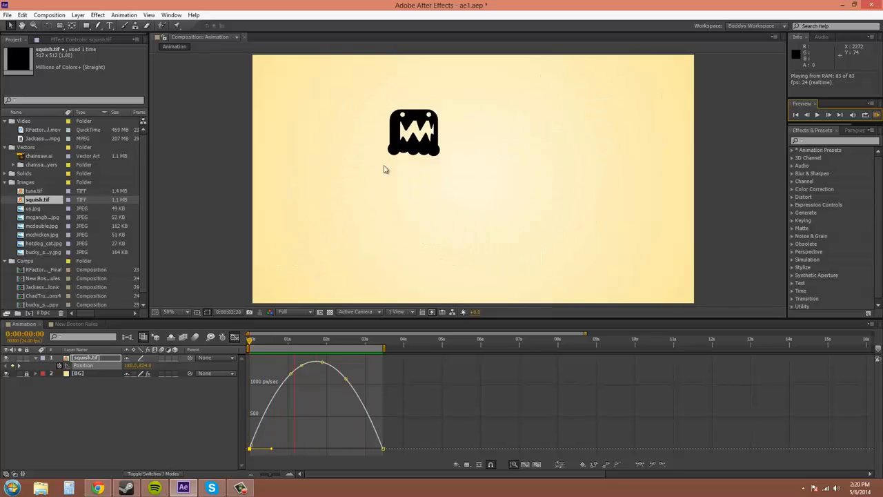
left_click(877, 116)
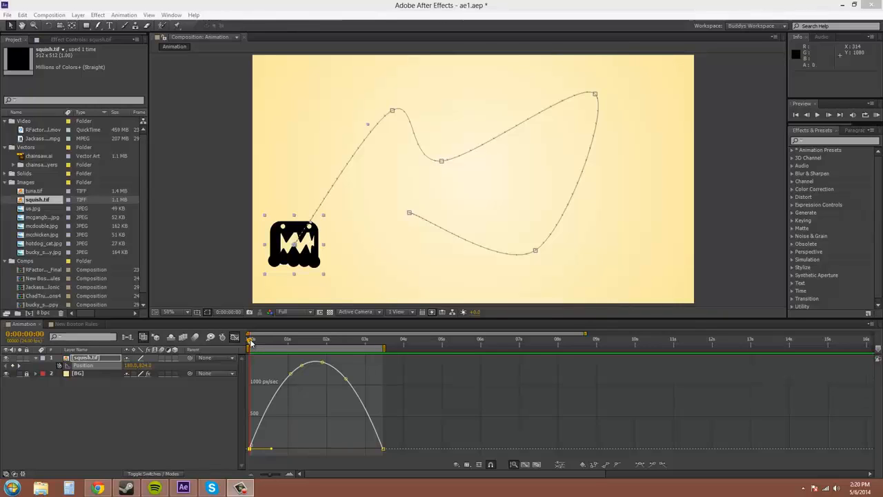
left_click(383, 449)
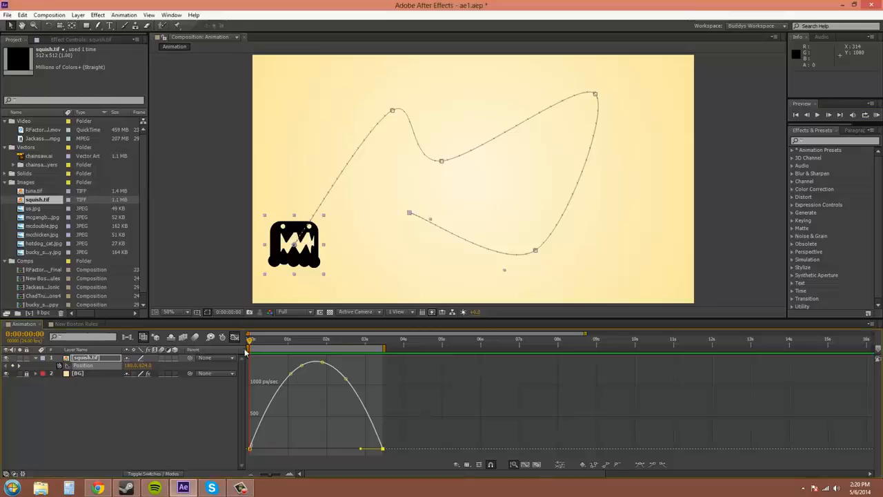
left_click_drag(251, 341, 378, 373)
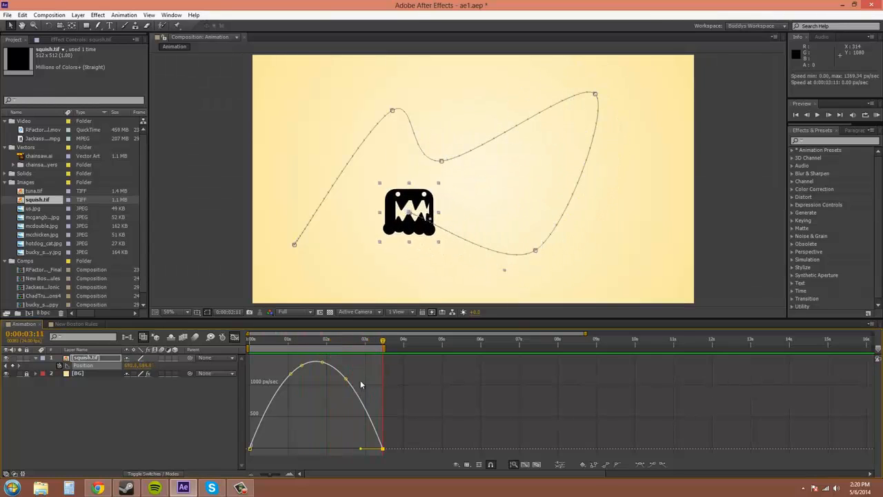
left_click(360, 385)
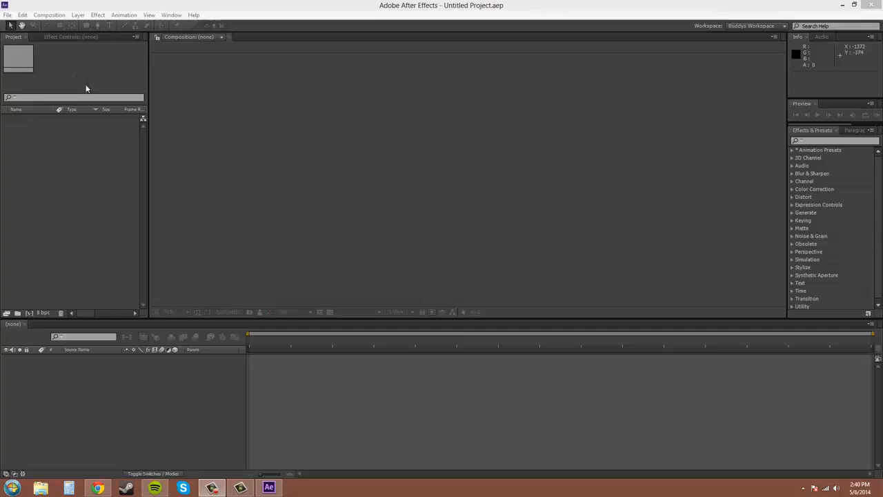
- Reopen the recent project ae1.aep
left_click(7, 14)
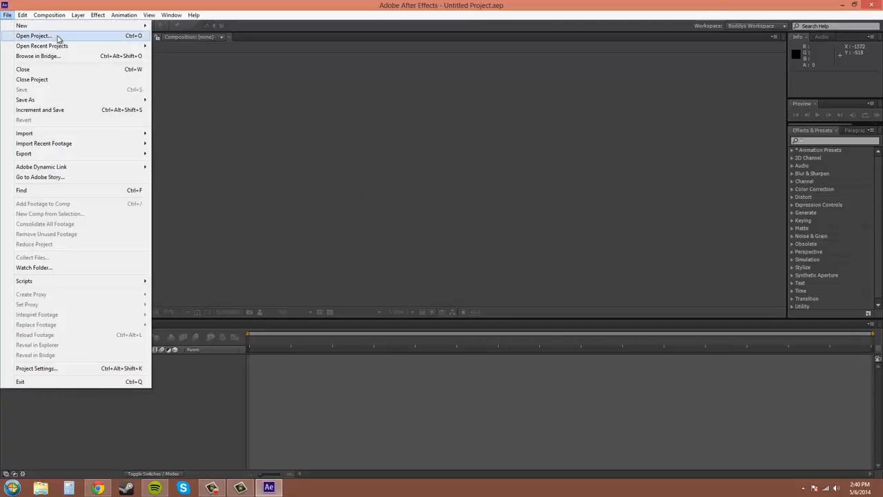
mouse_move(60, 47)
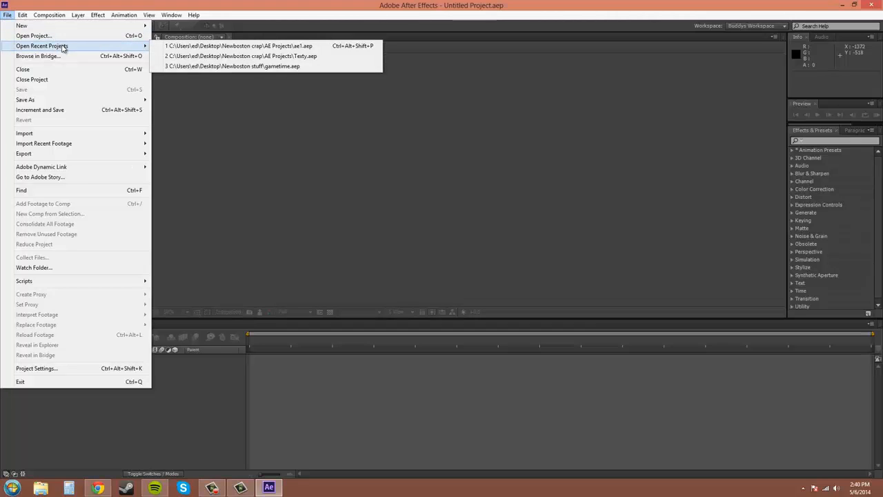
left_click(255, 47)
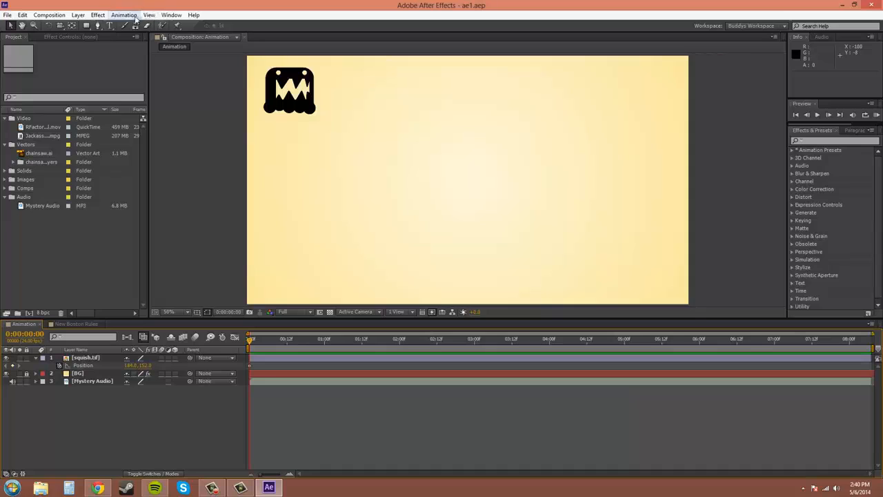
- Open Motion Sketch, select the Position property of squish.tif for capturing, and mute the Mystery Audio layer
left_click(170, 16)
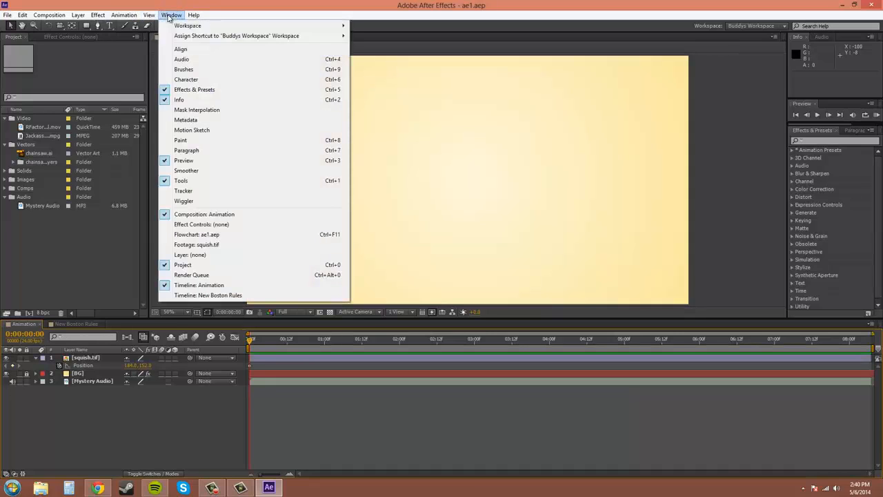
left_click(207, 129)
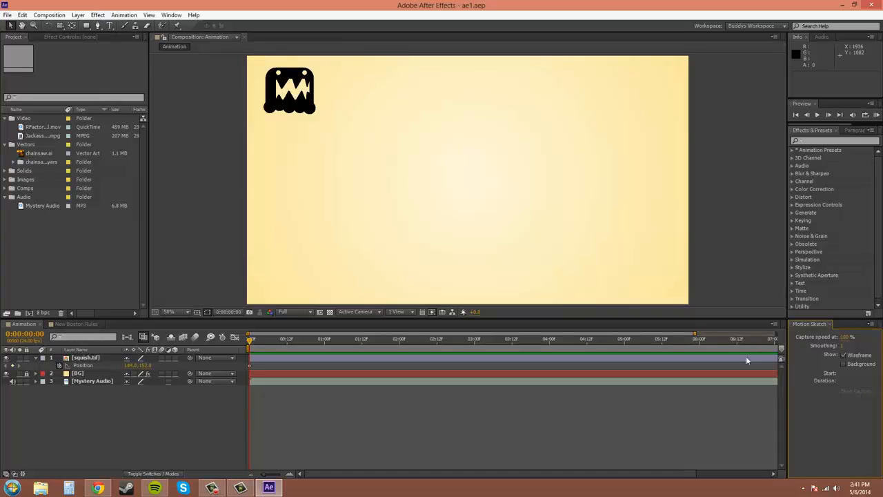
left_click(78, 366)
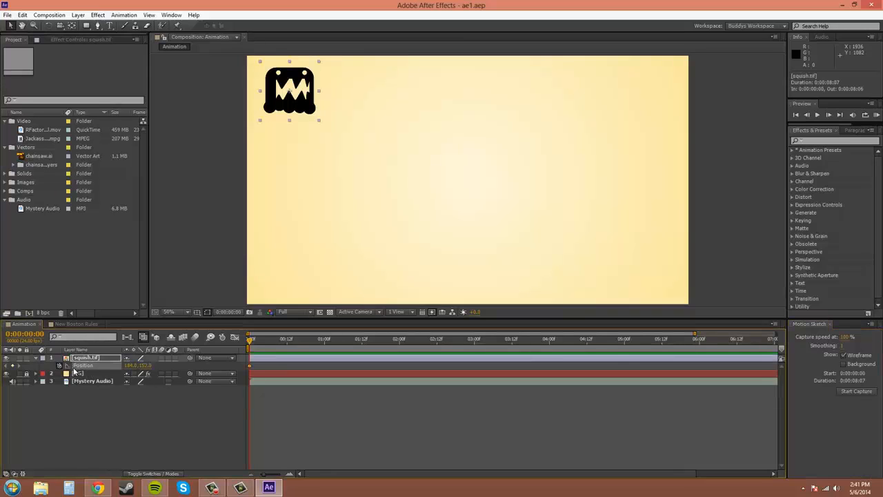
left_click(12, 382)
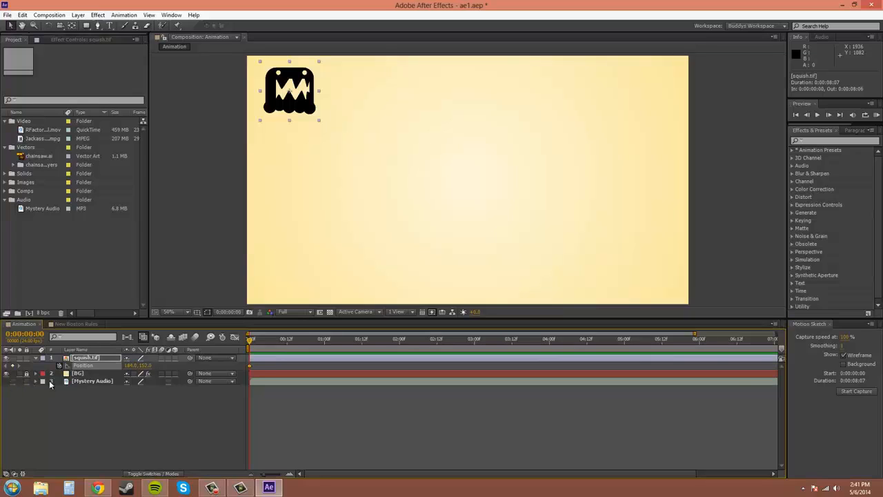
- Capture a freehand motion path for squish.tif from the composition's lower-right corner to its upper-left area and inspect the keyframes
left_click(856, 391)
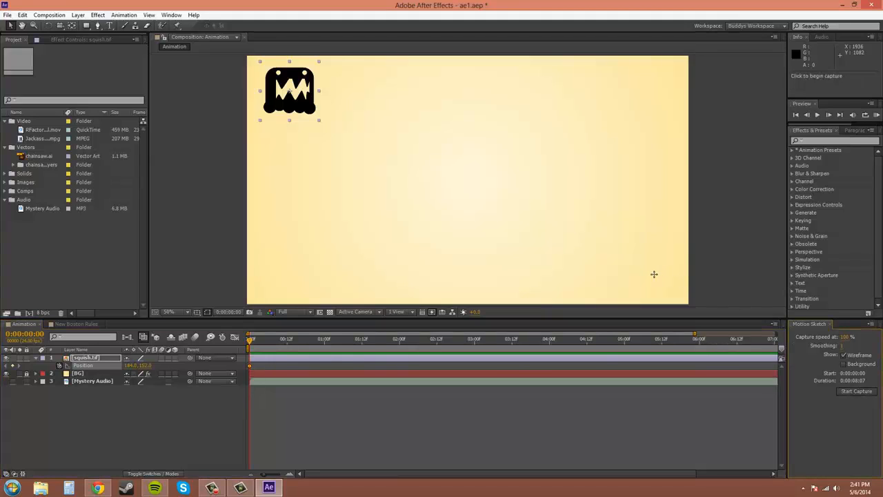
mouse_move(654, 275)
left_mouse_down()
mouse_move(619, 166)
mouse_move(584, 153)
mouse_move(551, 216)
mouse_move(514, 237)
mouse_move(473, 225)
mouse_move(456, 184)
mouse_move(452, 123)
mouse_move(424, 102)
mouse_move(414, 121)
mouse_move(407, 238)
mouse_move(587, 258)
mouse_move(373, 261)
mouse_move(348, 235)
mouse_move(328, 114)
left_mouse_up()
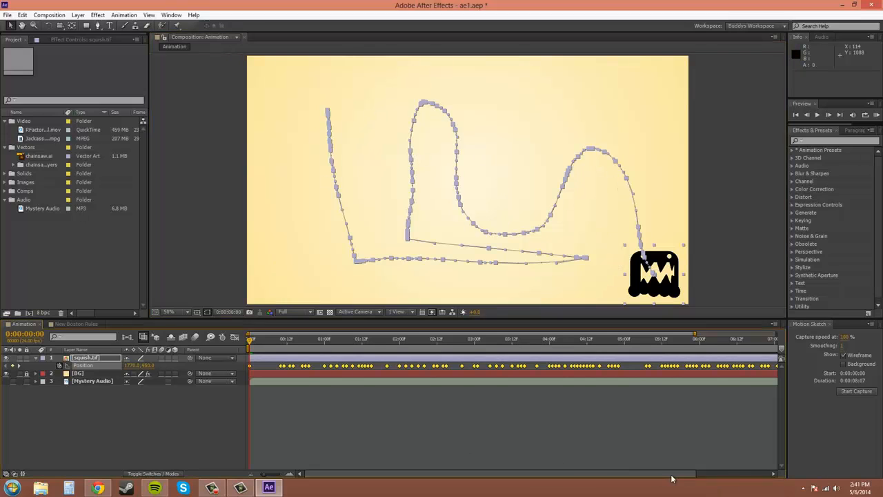
left_click_drag(670, 473, 544, 459)
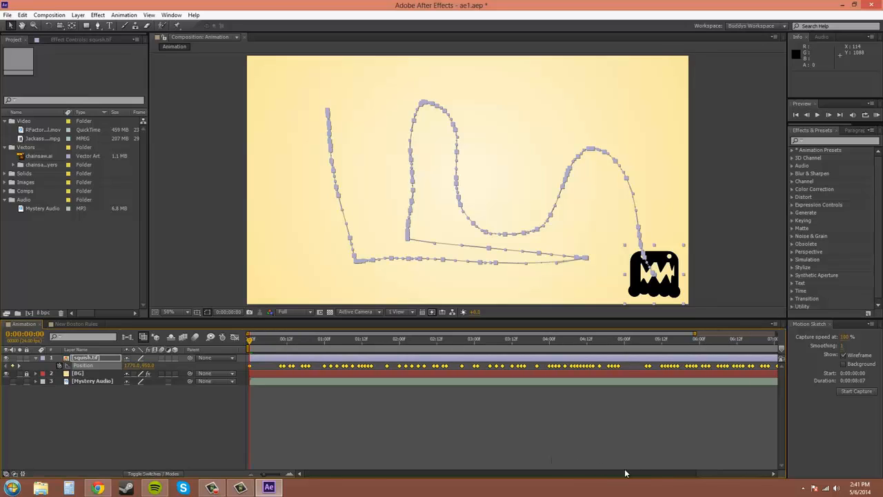
left_click_drag(625, 472, 749, 472)
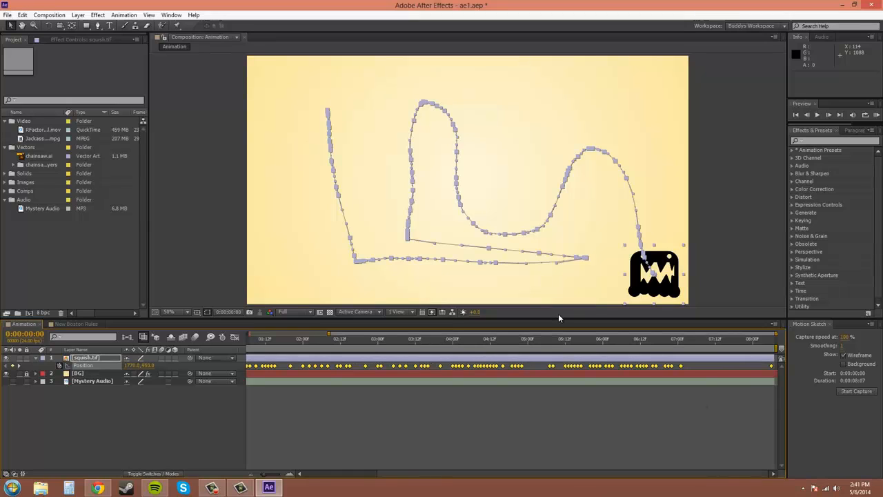
- RAM-preview the sketched squish.tif motion and delete all its captured Position keyframes
left_click(875, 116)
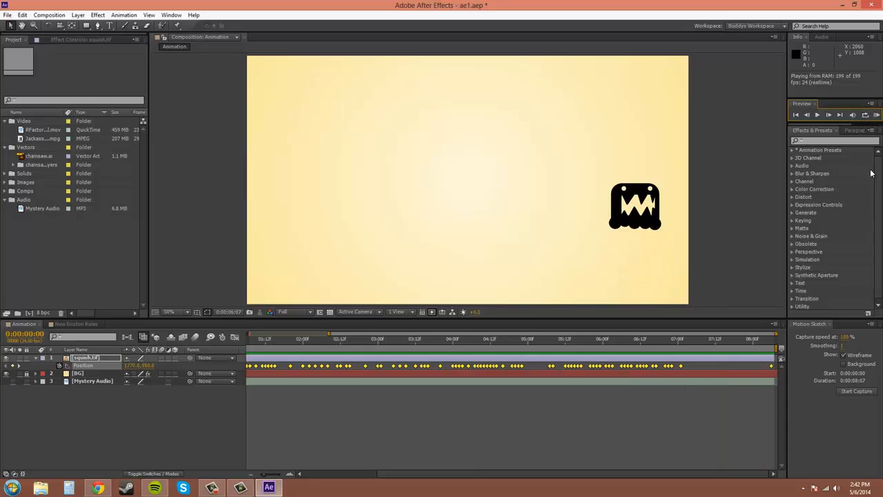
left_click(877, 117)
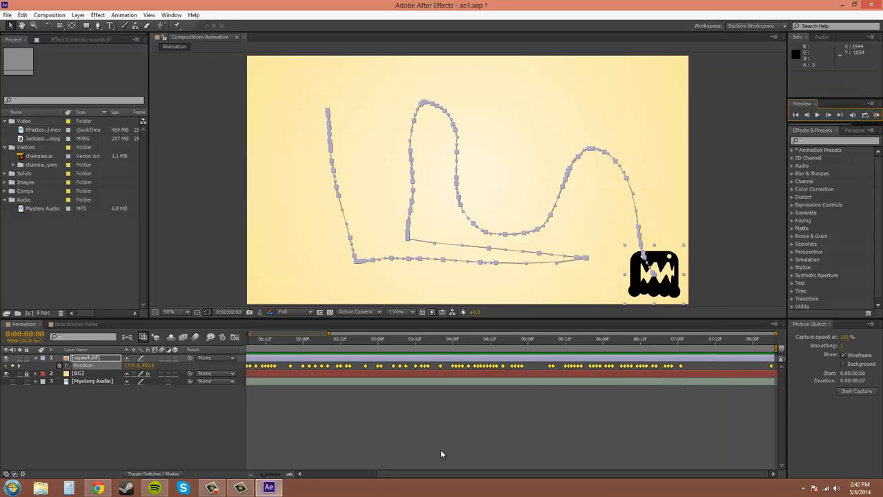
left_click_drag(448, 474, 380, 476)
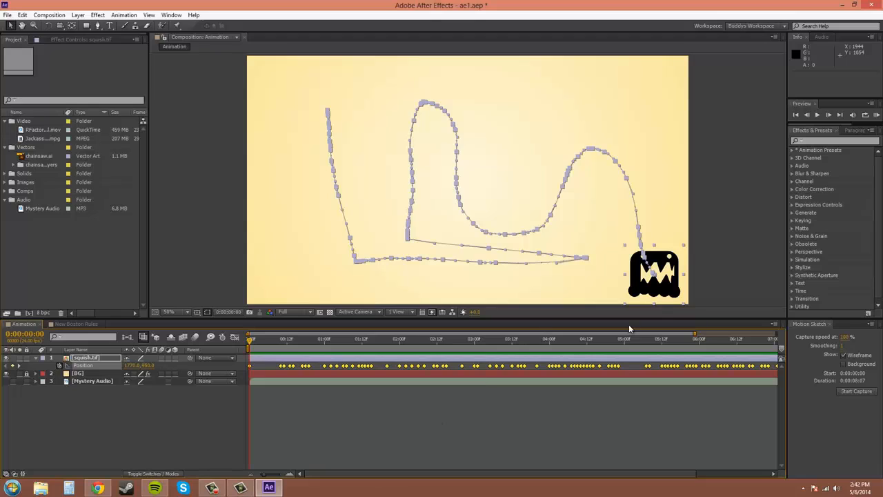
key("Delete")
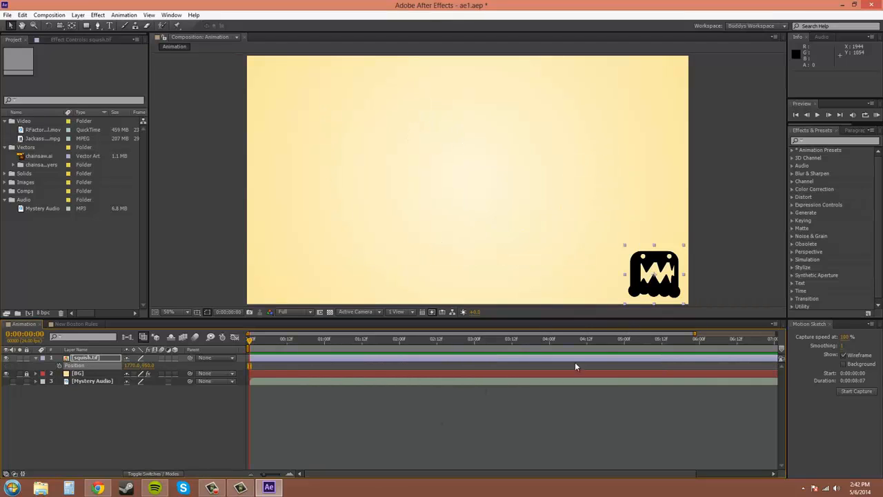
- Show the background during Motion Sketch capture and sketch a curving loop for squish.tif that starts and ends near the composition's right edge
left_click(843, 364)
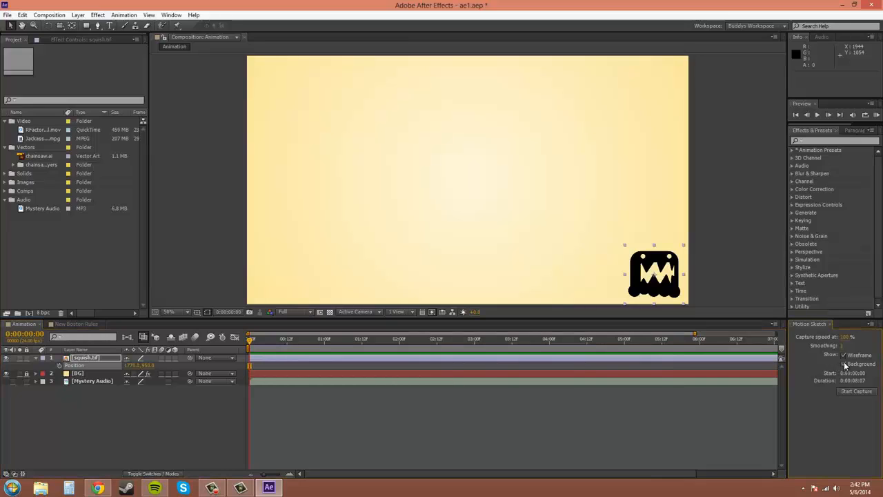
left_click(854, 391)
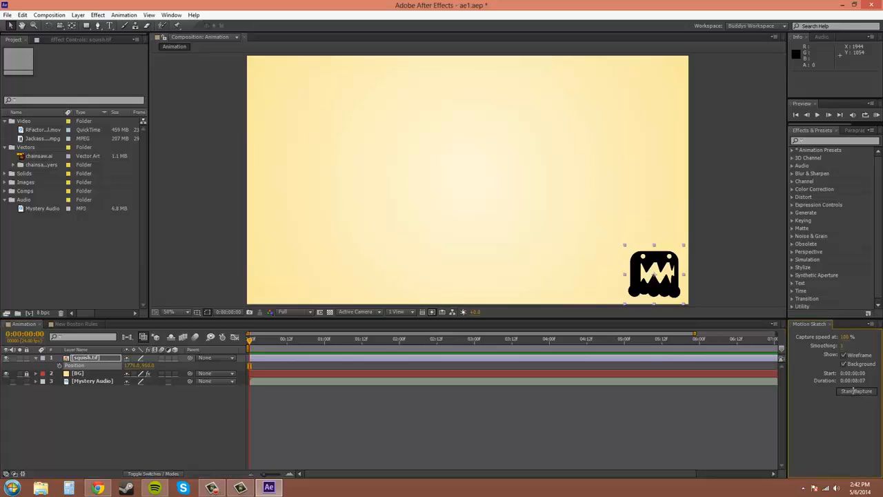
mouse_move(659, 205)
left_mouse_down()
mouse_move(625, 131)
mouse_move(581, 109)
mouse_move(562, 141)
mouse_move(568, 202)
mouse_move(553, 240)
mouse_move(515, 251)
mouse_move(483, 231)
mouse_move(474, 189)
mouse_move(483, 156)
mouse_move(468, 125)
mouse_move(407, 133)
mouse_move(388, 162)
mouse_move(421, 200)
mouse_move(401, 238)
mouse_move(363, 237)
mouse_move(316, 201)
mouse_move(325, 157)
mouse_move(349, 126)
mouse_move(386, 107)
mouse_move(518, 93)
mouse_move(634, 101)
mouse_move(659, 126)
mouse_move(664, 214)
left_mouse_up()
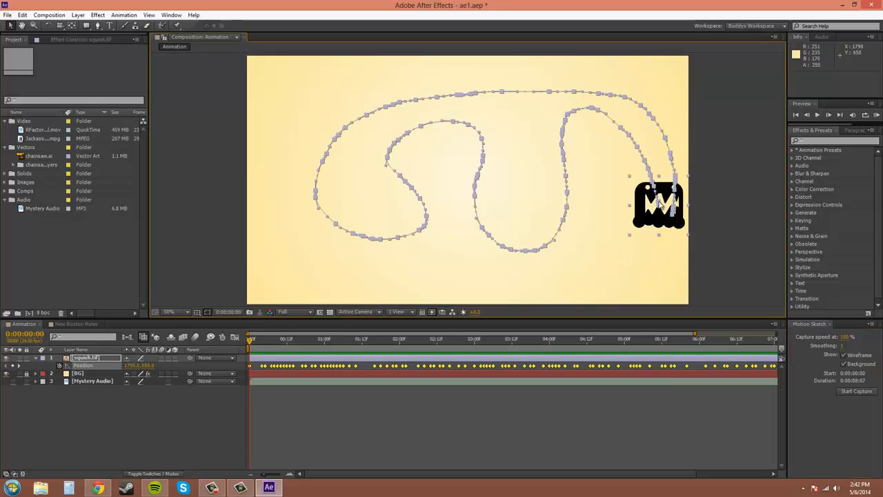
- Try trimming the work area's start and moving its end to 0:00:05:18, restoring the full range after each change
left_click_drag(400, 473, 473, 474)
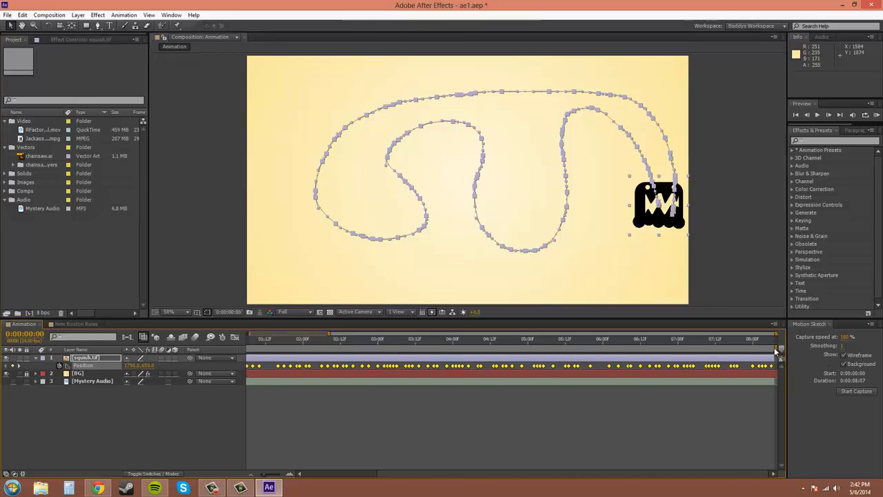
left_click_drag(596, 476, 525, 477)
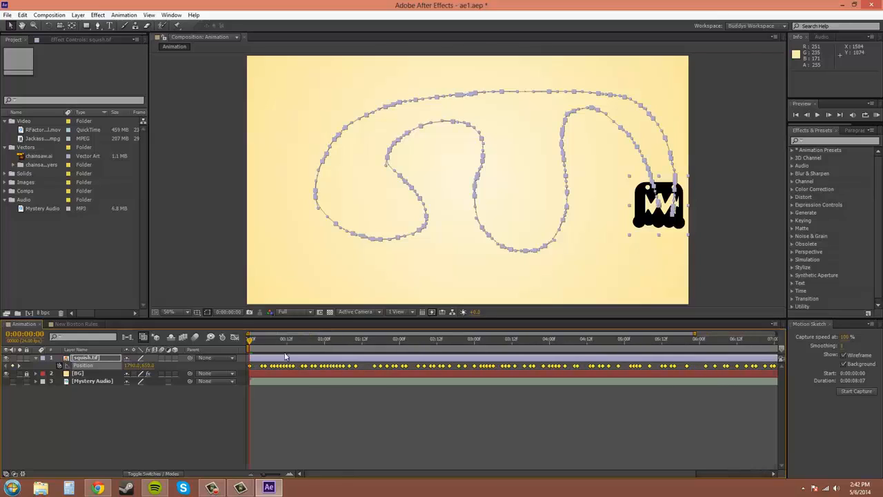
left_click(267, 347)
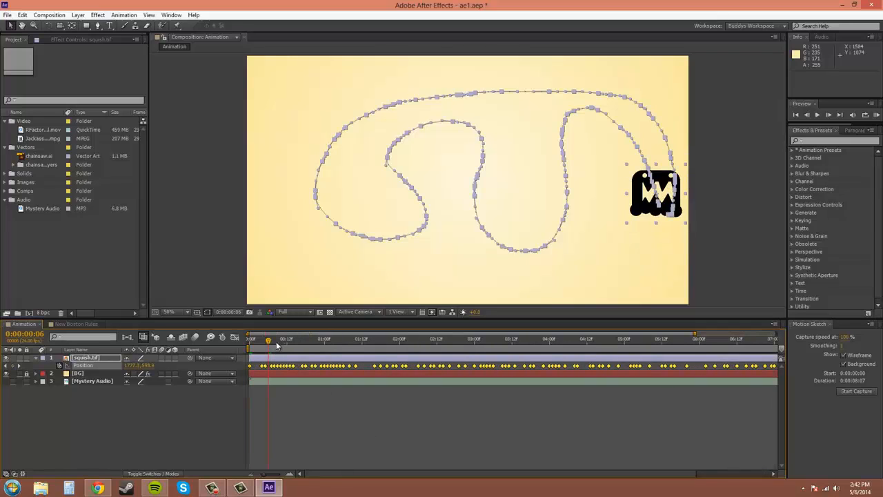
left_click_drag(268, 345, 364, 345)
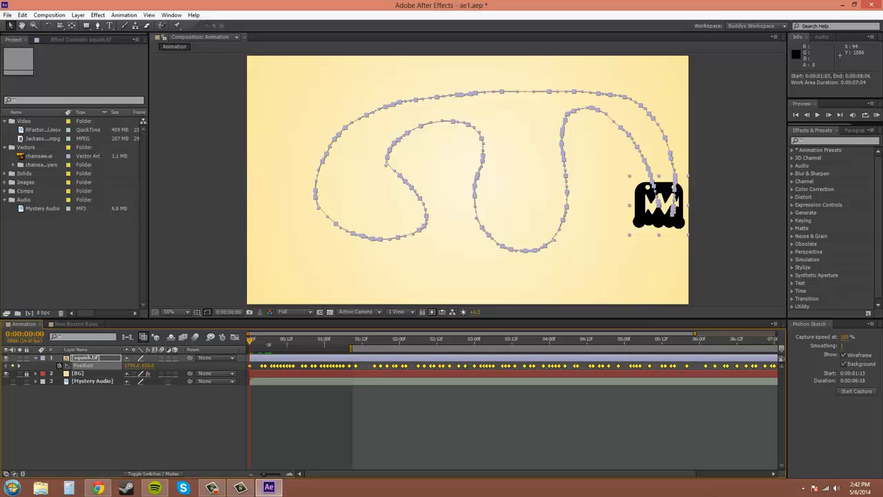
double_click(359, 345)
left_click_drag(428, 475, 501, 474)
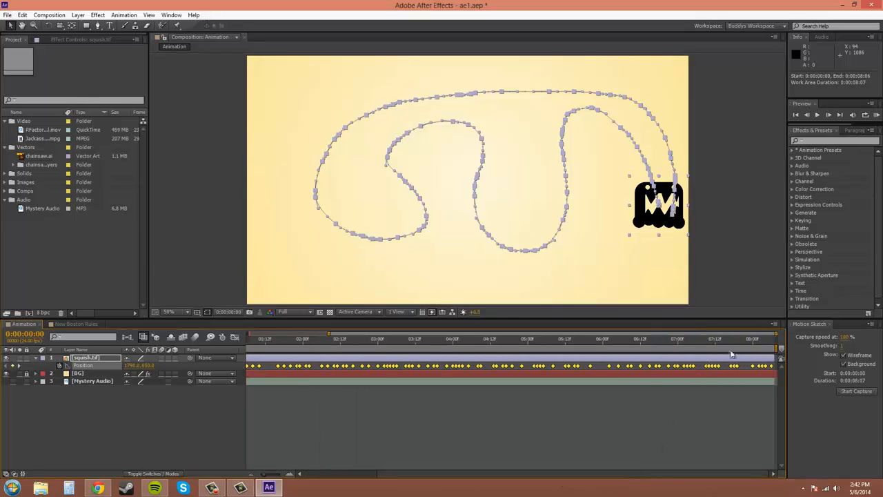
left_click_drag(775, 347, 588, 346)
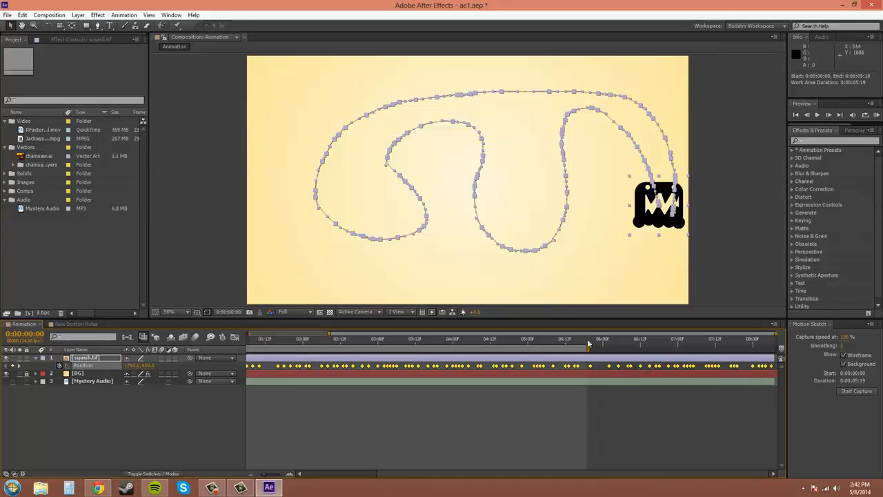
left_click_drag(590, 347, 777, 348)
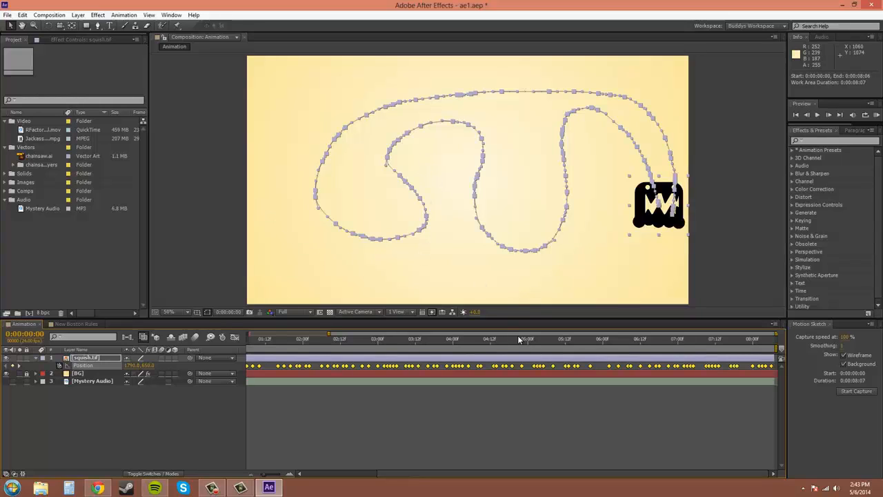
- Delete all the captured Position keyframes of squish.tif and set the Motion Sketch smoothing to 5
key("Delete")
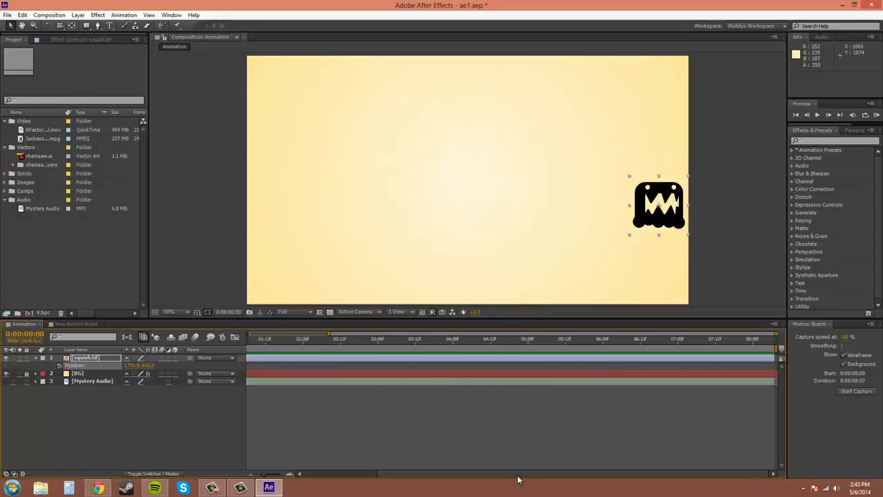
left_click_drag(517, 477, 405, 458)
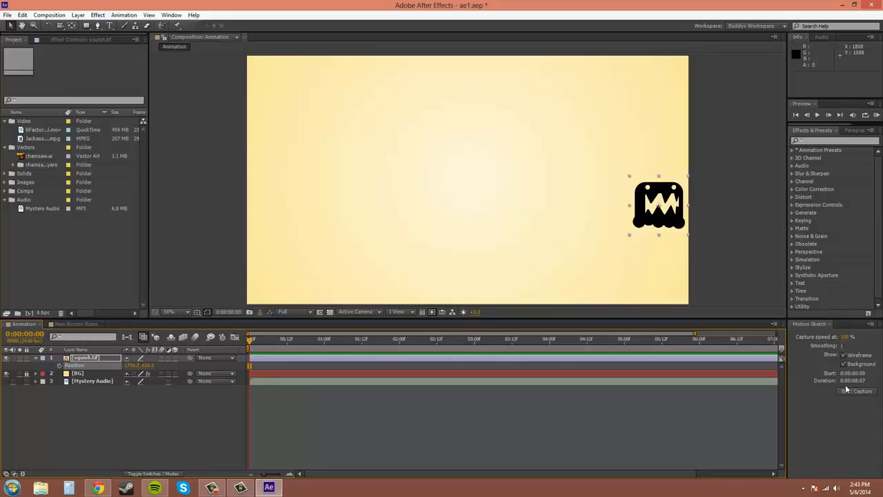
left_click(846, 345)
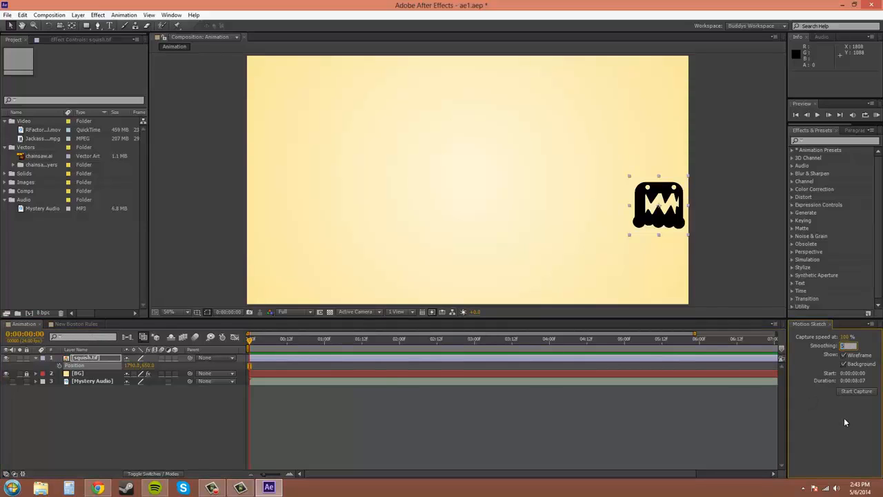
key("Return")
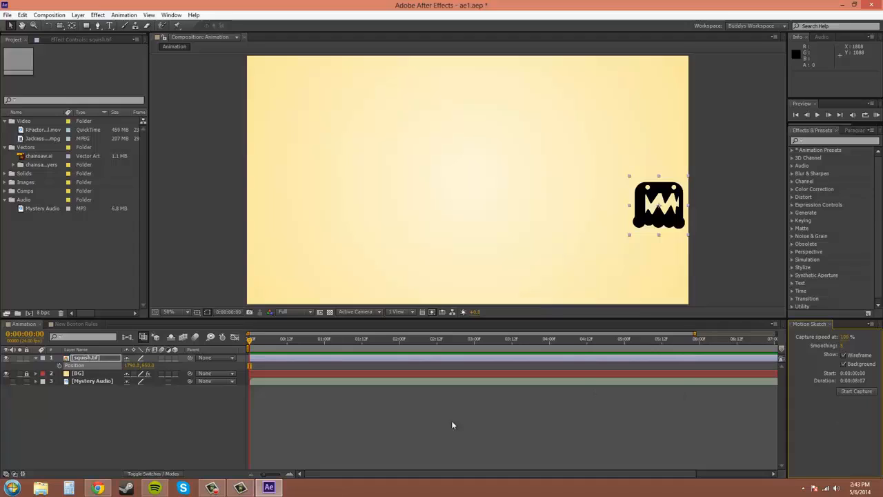
- Unmute the Mystery Audio layer and capture a zigzag motion path for squish.tif starting at the composition's upper-left corner
left_click(11, 381)
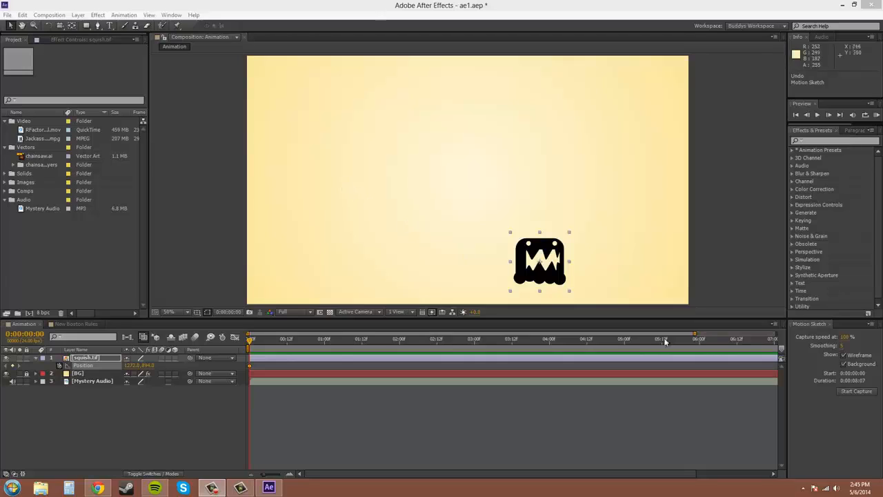
left_click(857, 392)
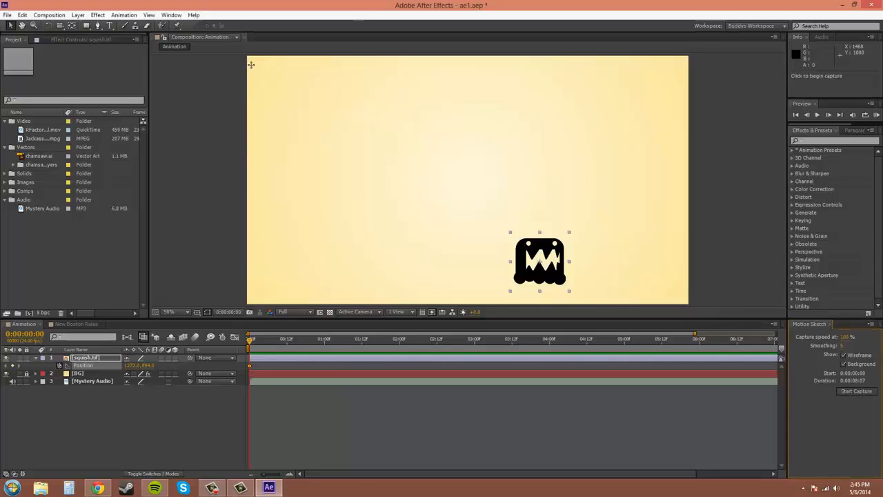
mouse_move(253, 63)
left_mouse_down()
mouse_move(279, 158)
mouse_move(319, 132)
mouse_move(334, 171)
mouse_move(399, 126)
mouse_move(431, 174)
mouse_move(450, 129)
mouse_move(481, 177)
mouse_move(504, 139)
mouse_move(528, 180)
mouse_move(637, 123)
mouse_move(626, 207)
mouse_move(499, 198)
mouse_move(620, 277)
mouse_move(380, 238)
mouse_move(390, 266)
left_mouse_up()
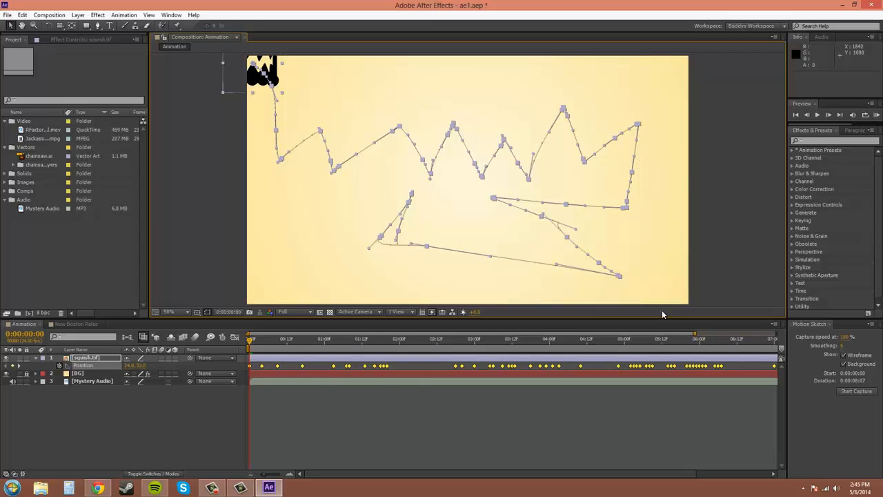
- RAM-preview the zigzag squish.tif motion with audio and delete all its Position keyframes
left_click(876, 116)
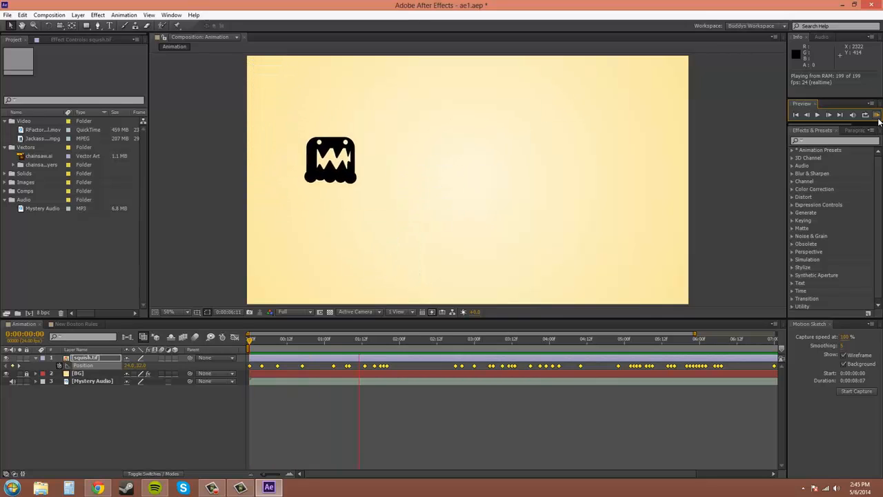
left_click(876, 118)
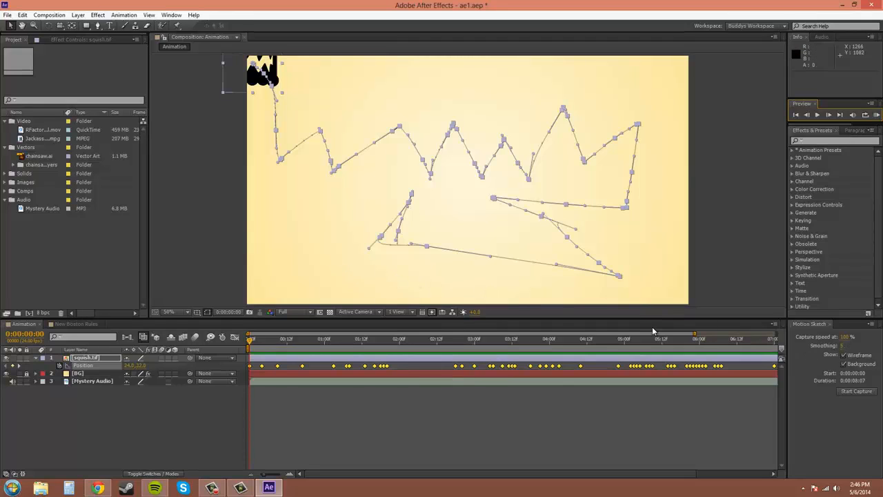
left_click(753, 367)
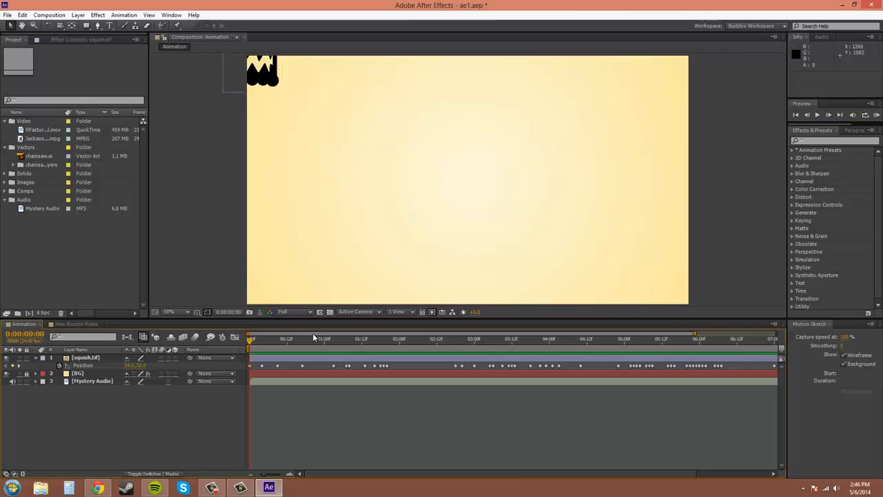
mouse_move(247, 364)
left_mouse_down()
mouse_move(803, 370)
mouse_move(776, 368)
left_mouse_up()
key("Delete")
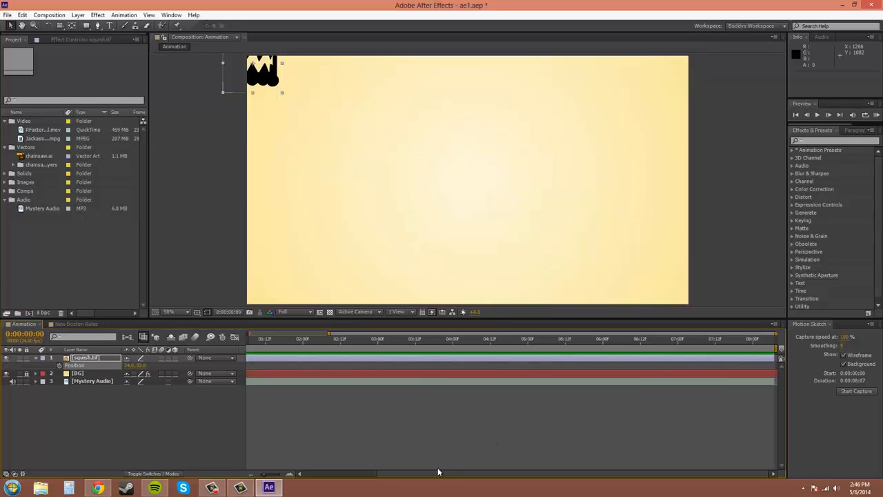
left_click_drag(437, 475, 325, 476)
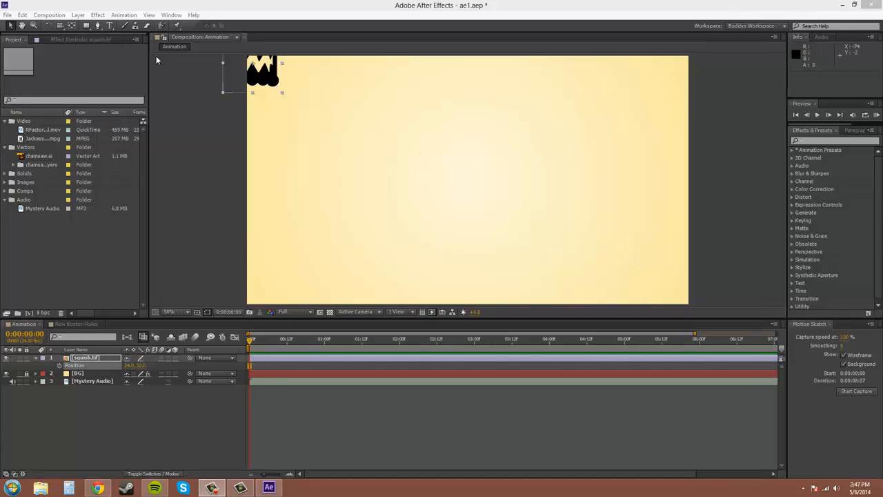
left_click(10, 26)
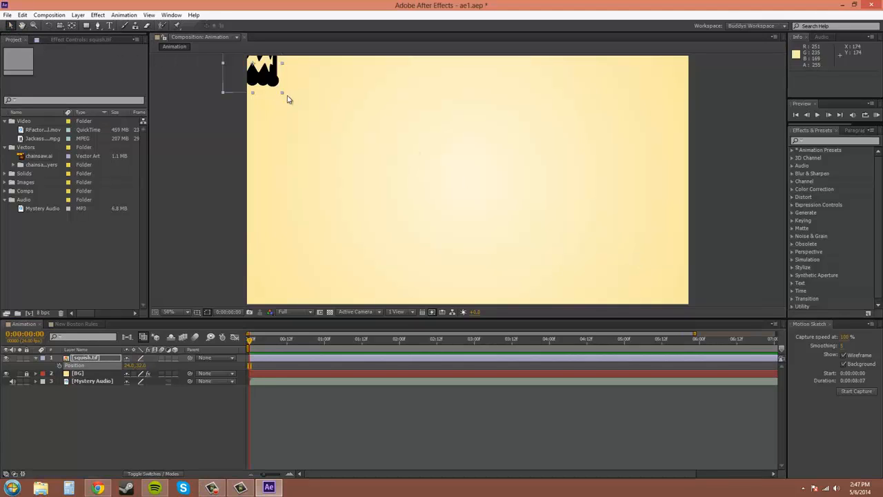
- Move squish.tif down and inward from the composition's upper-left corner to a position of about 370, 320
left_click_drag(280, 90, 361, 142)
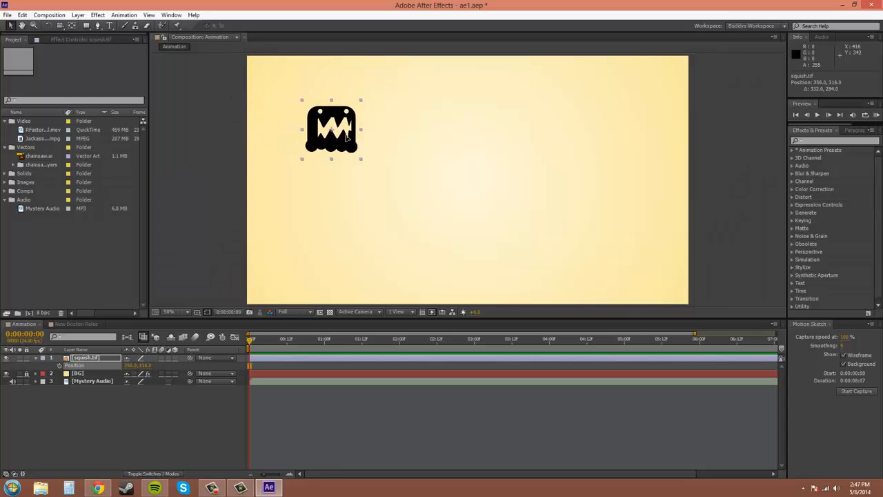
- Review the Motion Path options in the Display preferences, trying All Keyframes and ending with the time limit of No More Than 0:00:15:00
left_click(7, 15)
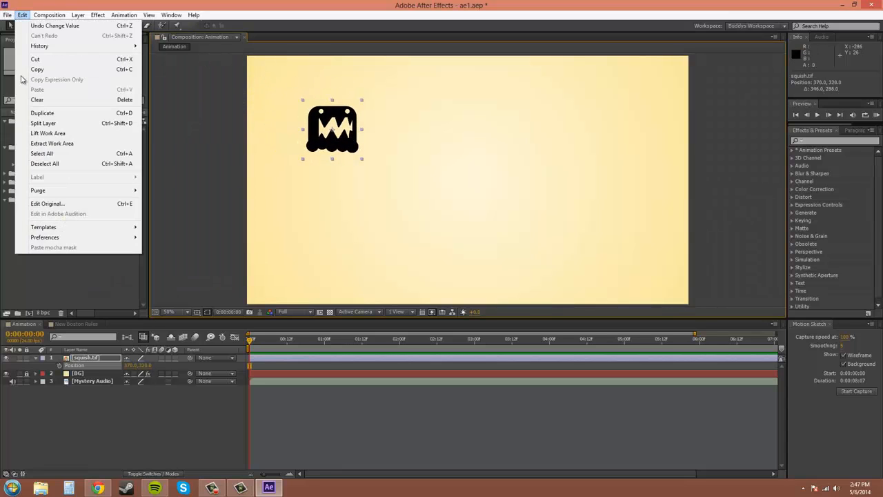
mouse_move(62, 240)
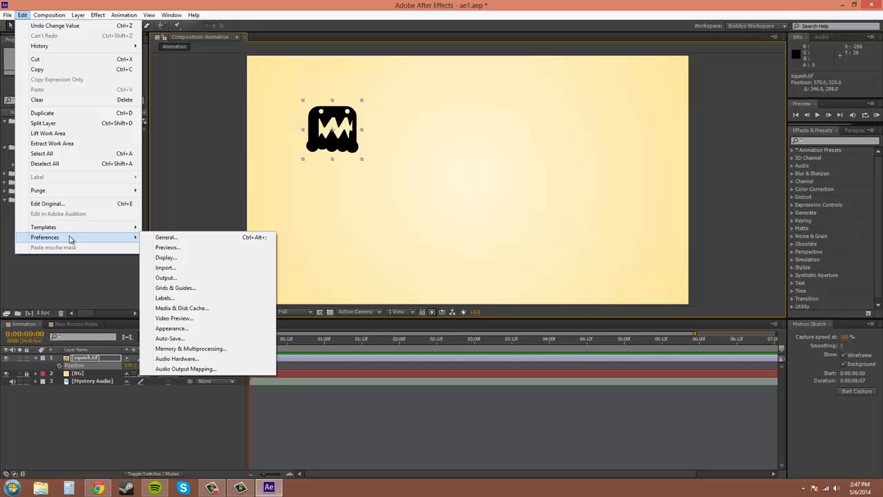
left_click(167, 257)
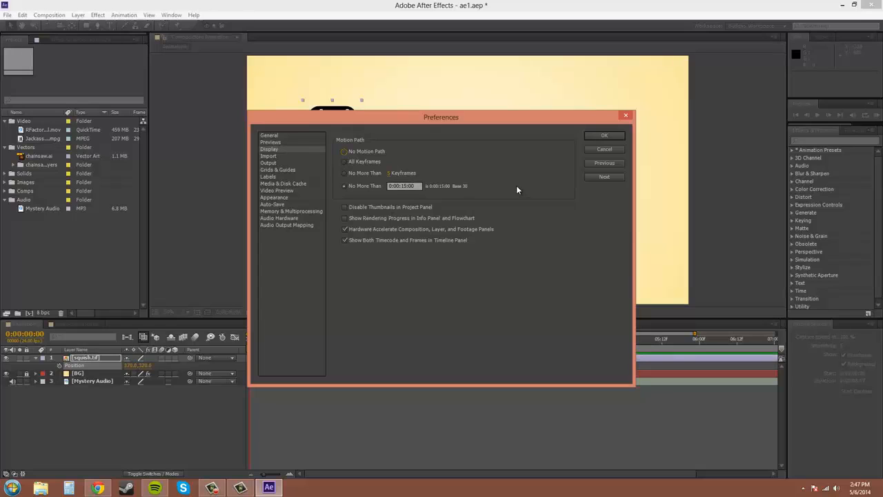
left_click(344, 162)
left_click(344, 186)
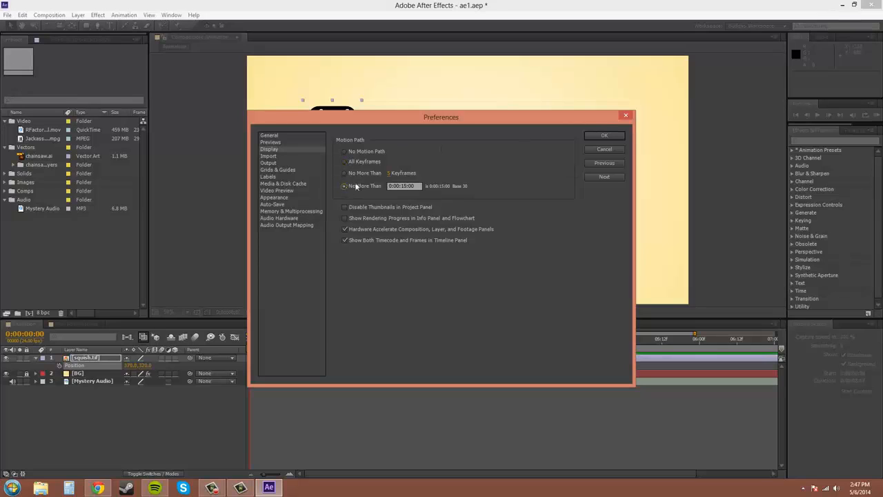
left_click(613, 136)
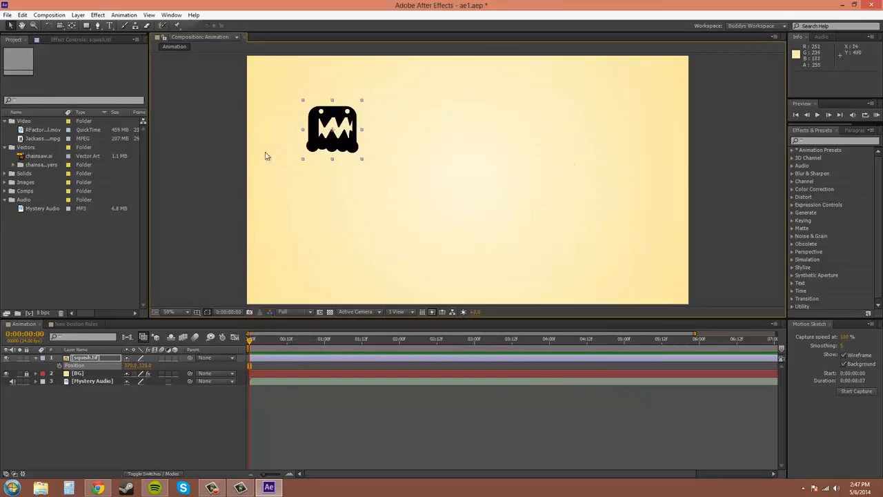